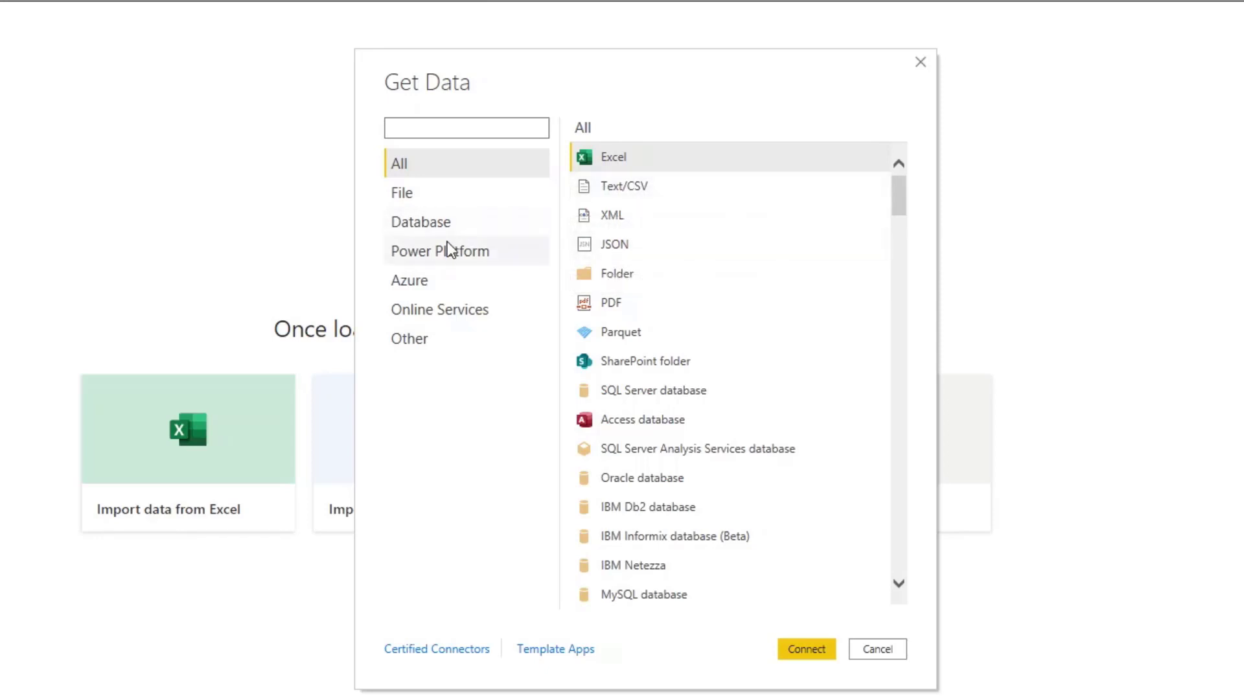
Import data with the Excel connector, opening SalesExport.xlsx from the Downloads folder.
left_click(447, 221)
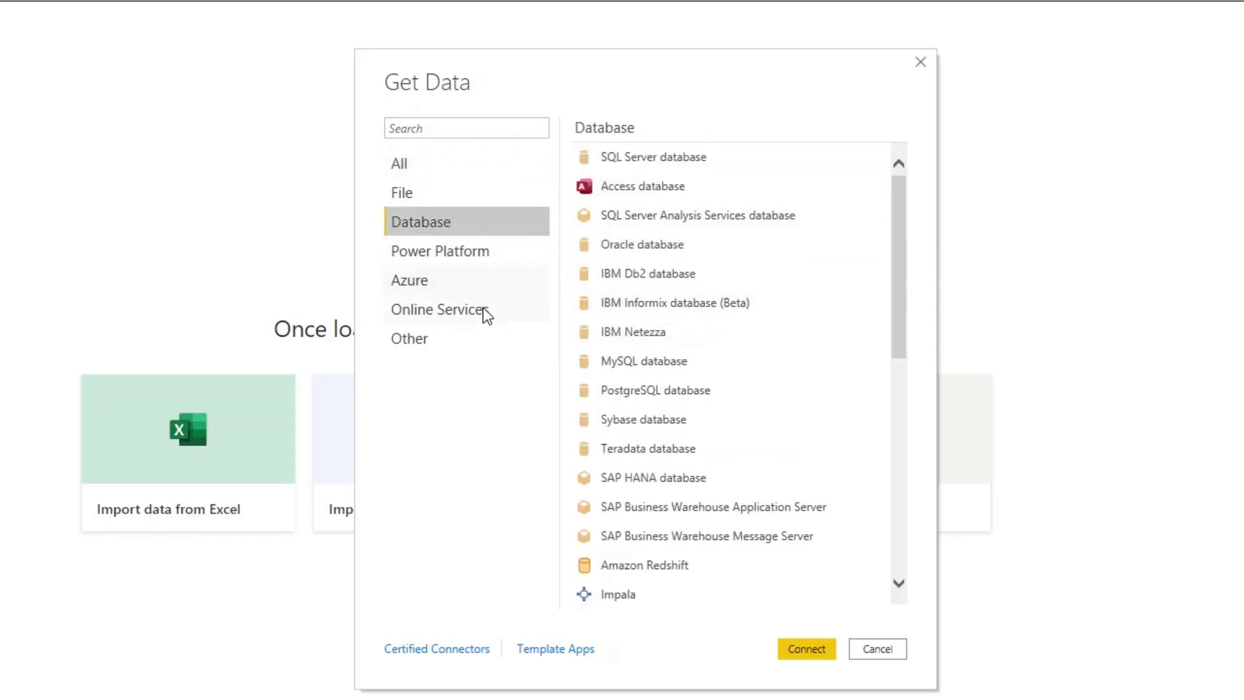
left_click(461, 287)
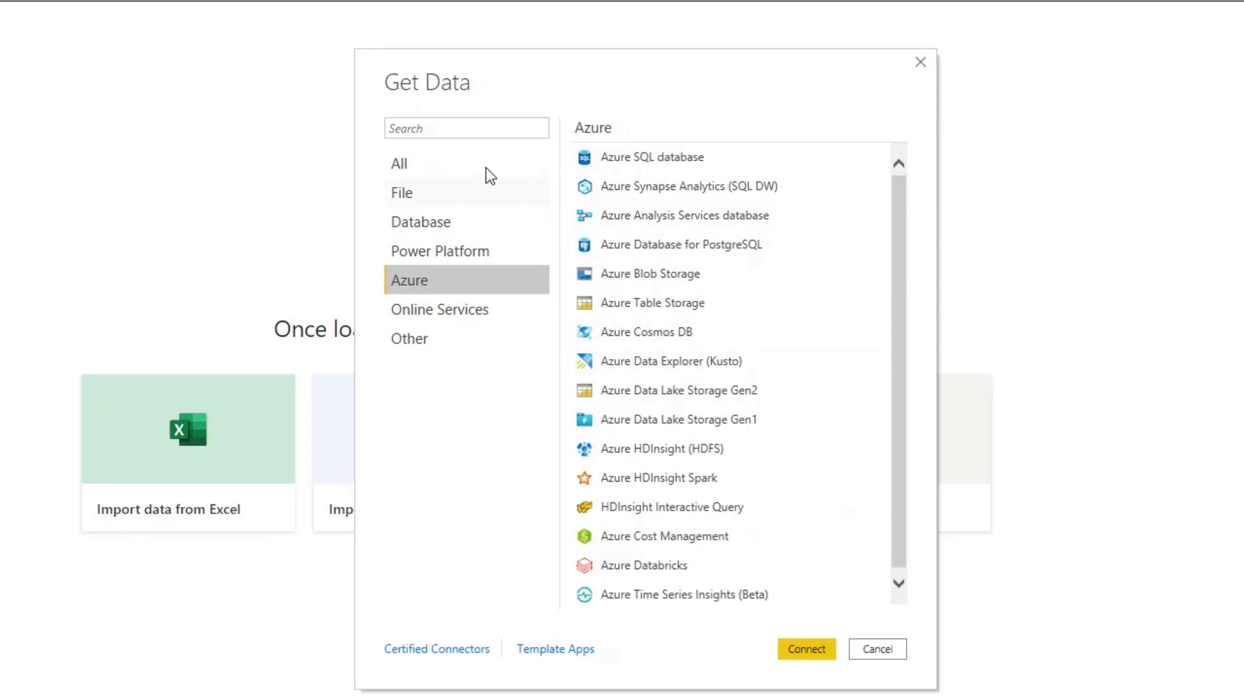
left_click(417, 159)
left_click(648, 162)
left_click(809, 648)
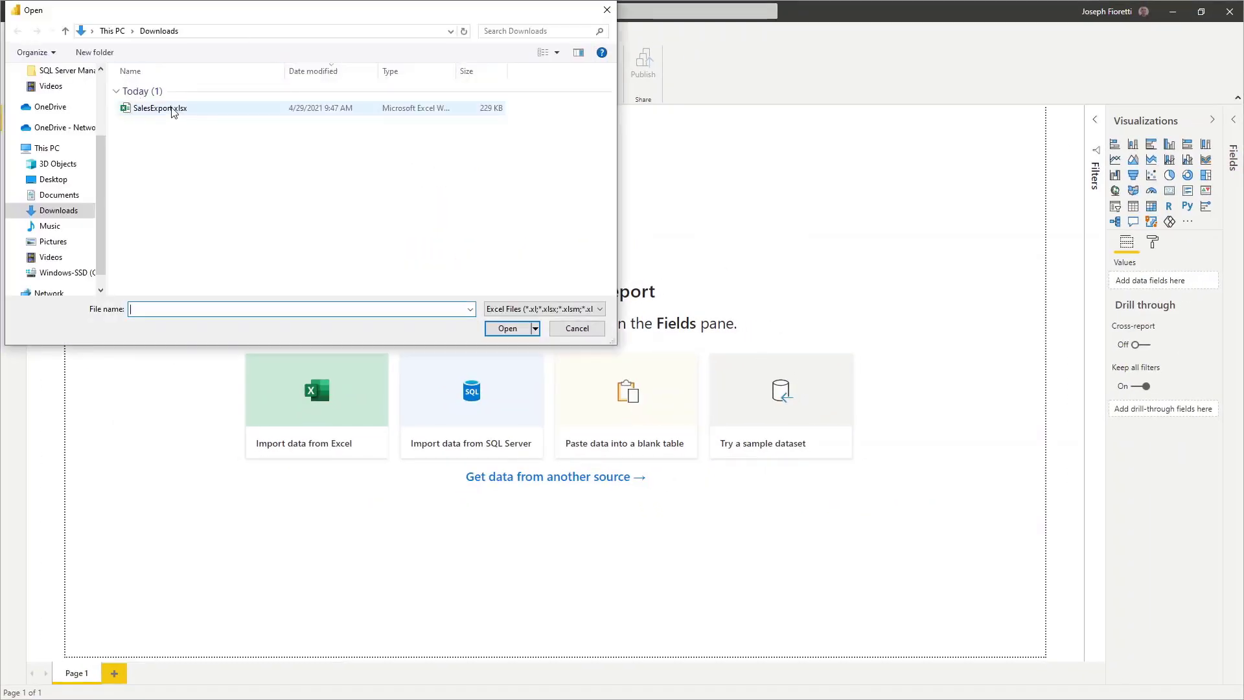
left_click(168, 111)
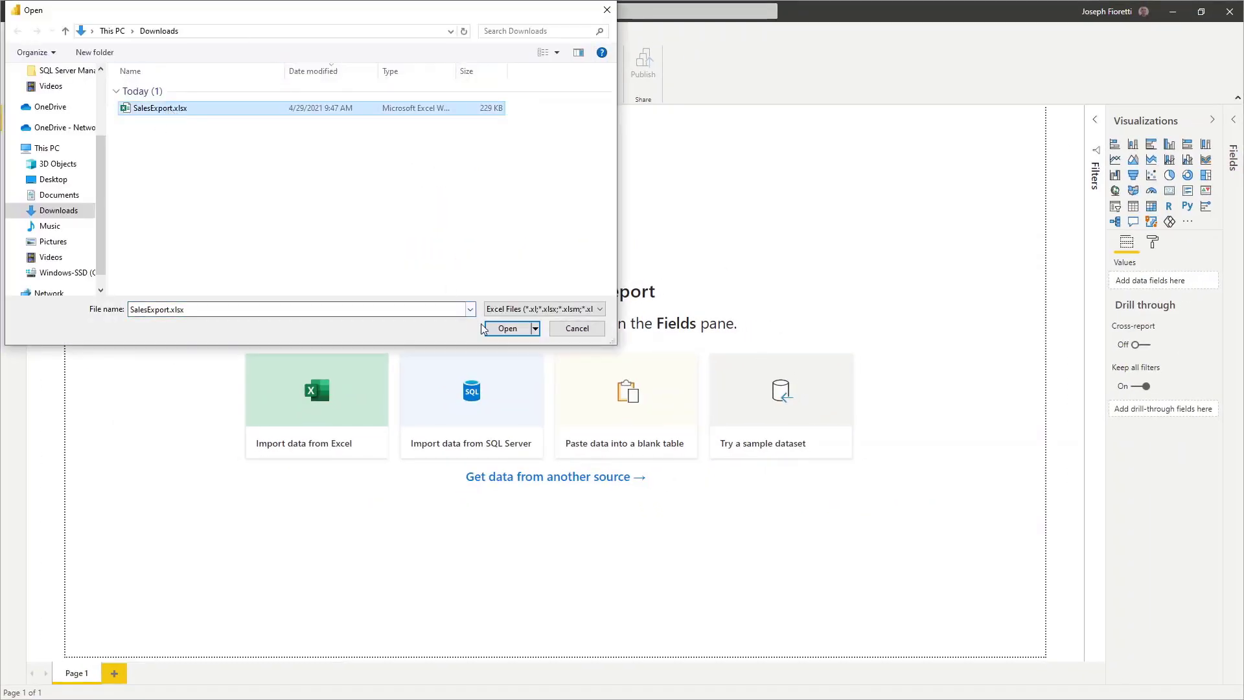
left_click(503, 330)
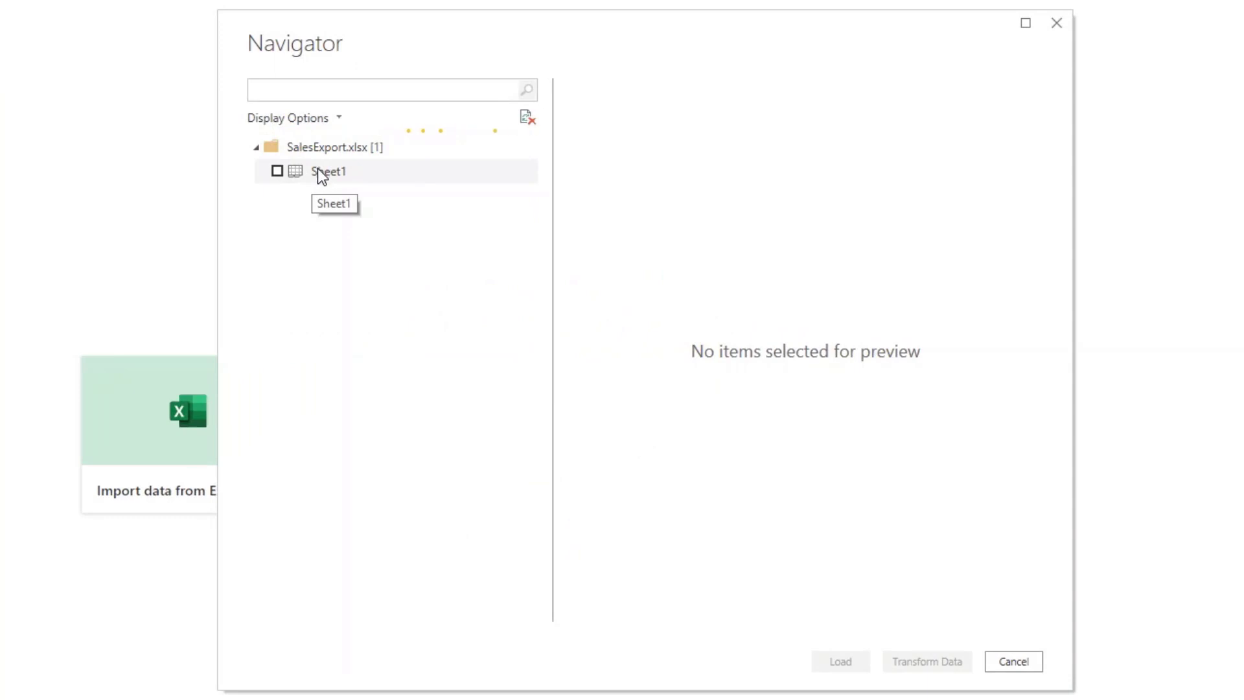
Select Sheet1 in the Navigator and open it in Power Query for transformation.
left_click(318, 169)
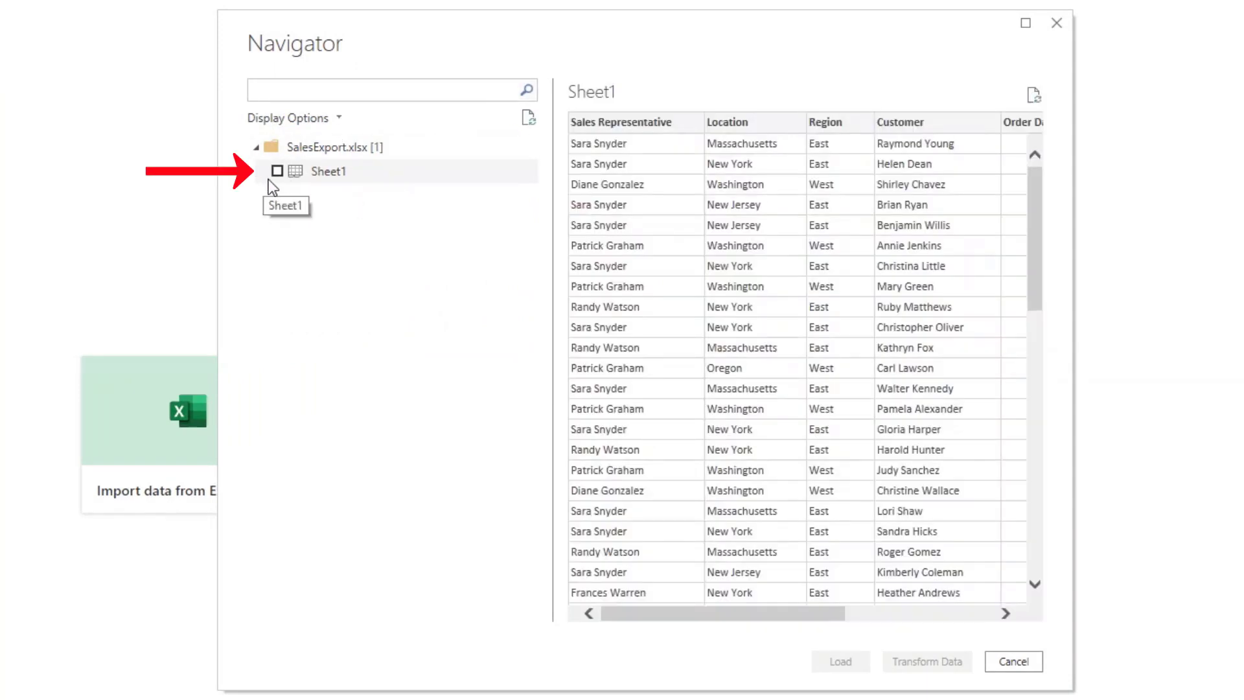
left_click(276, 171)
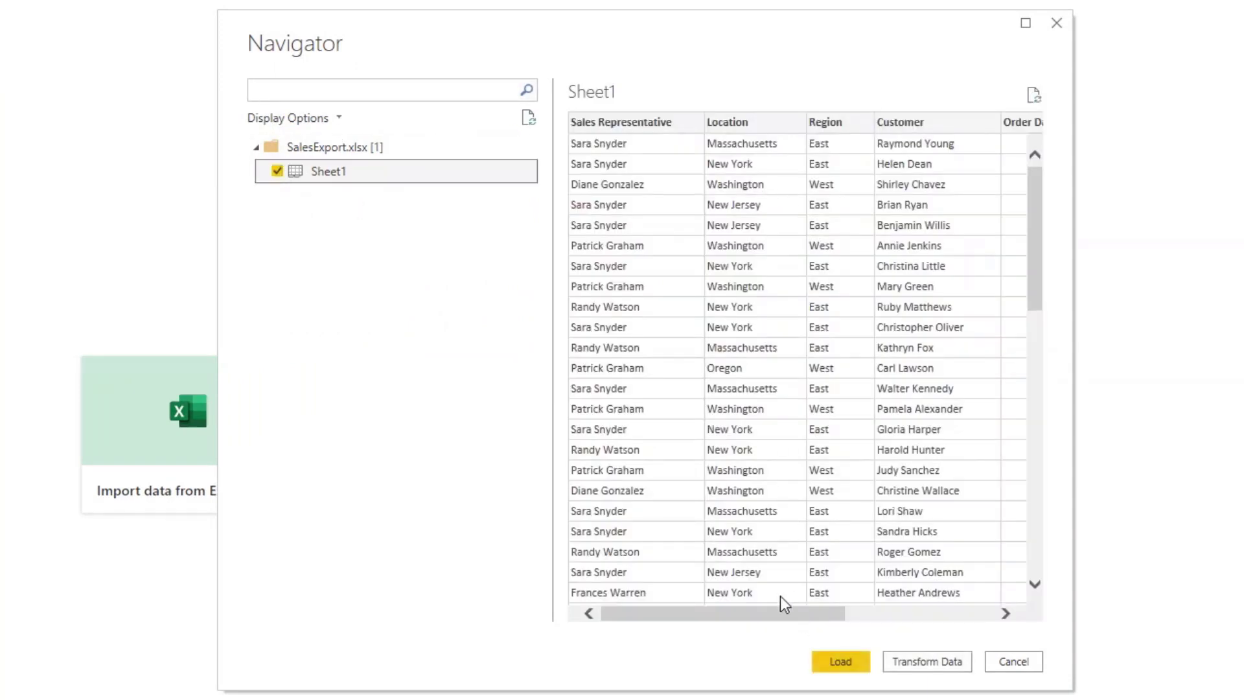
left_click_drag(779, 616, 748, 590)
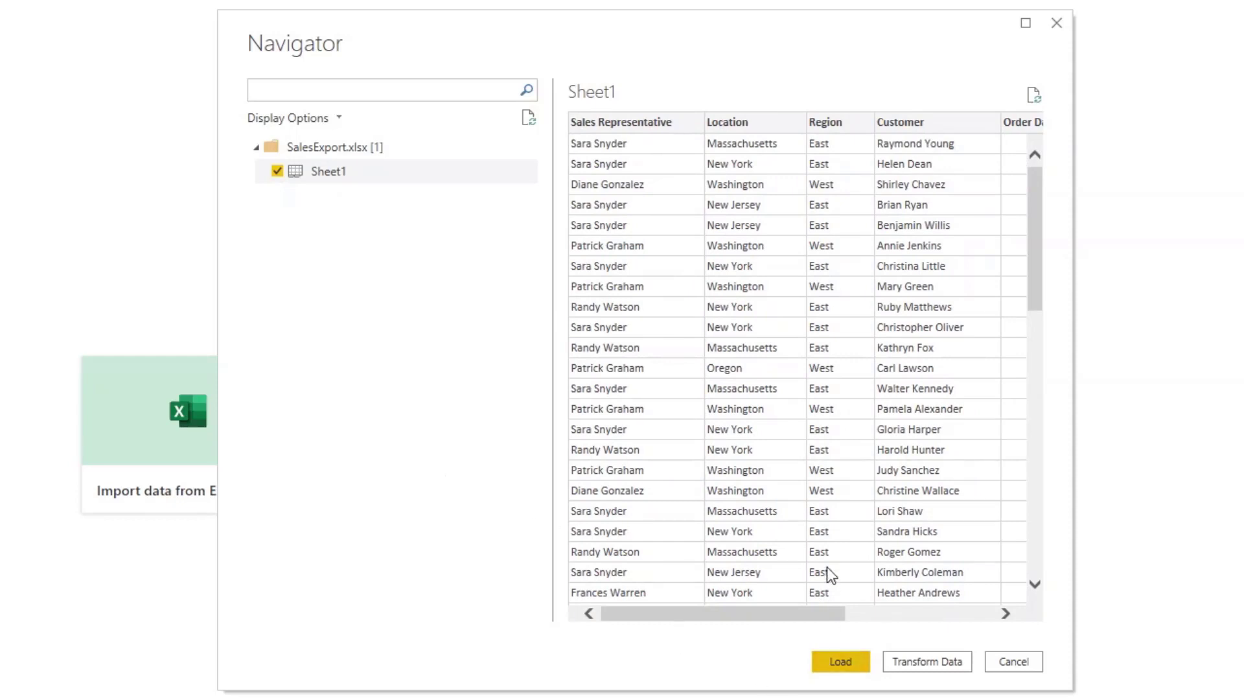
left_click(933, 661)
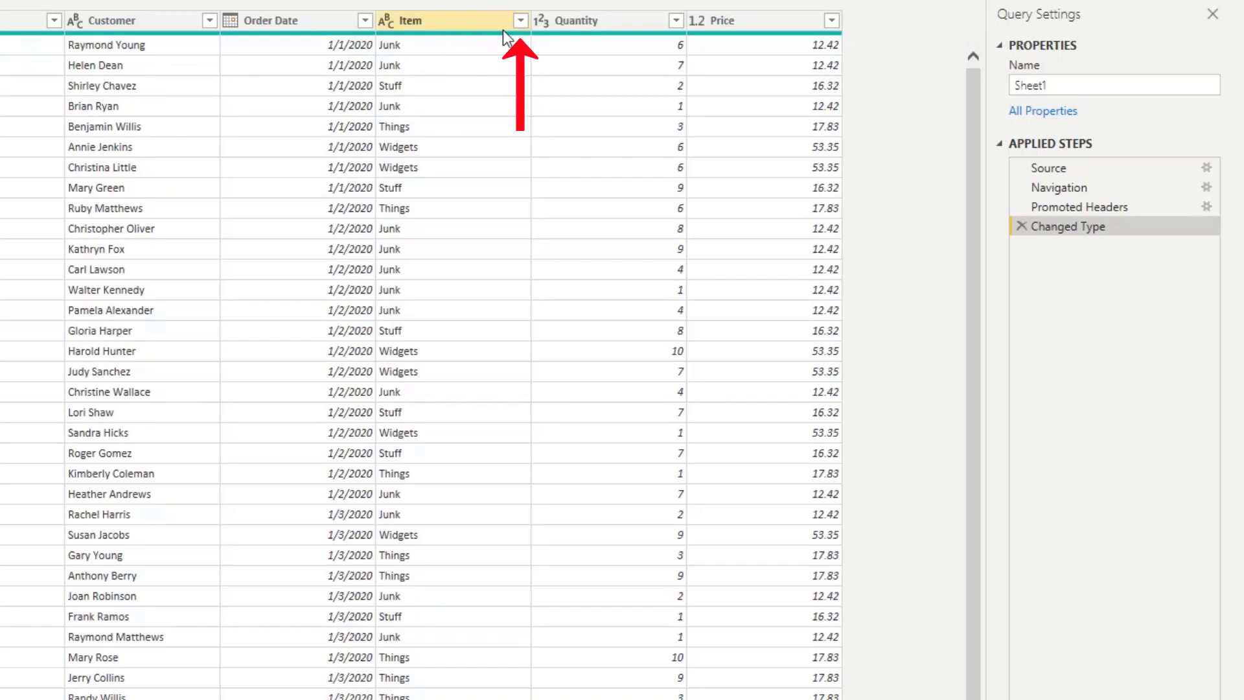
Filter the Item column to exclude Junk.
left_click(521, 22)
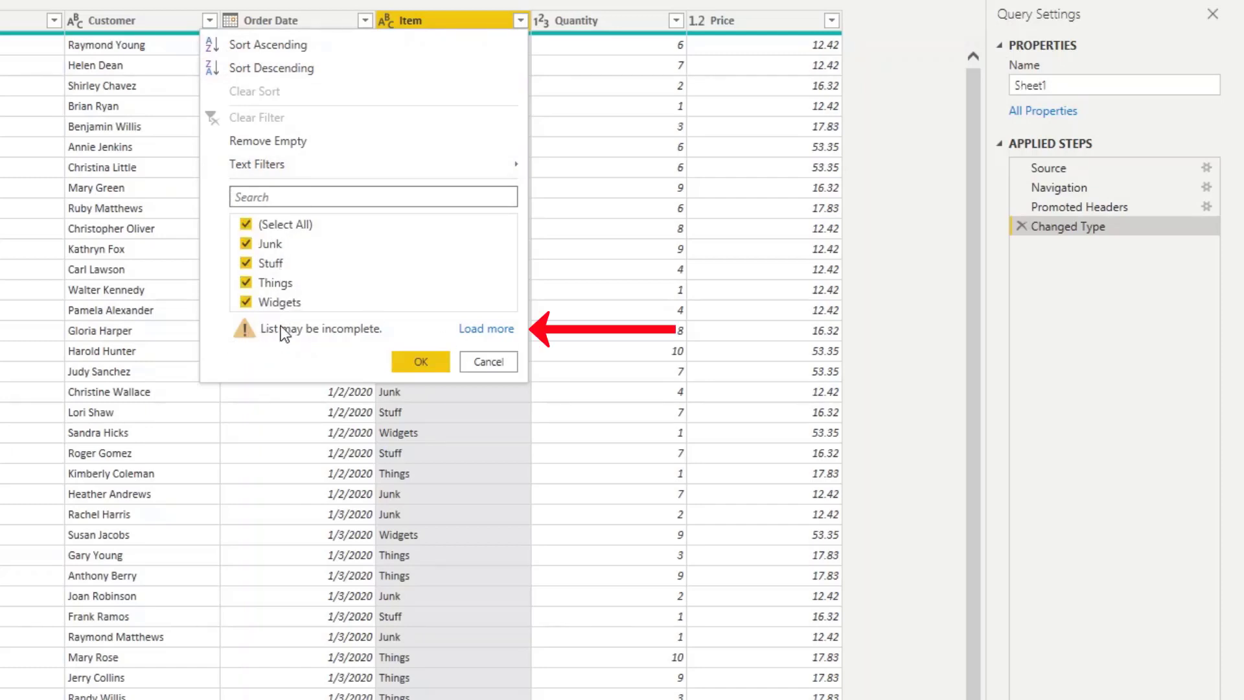
left_click(488, 329)
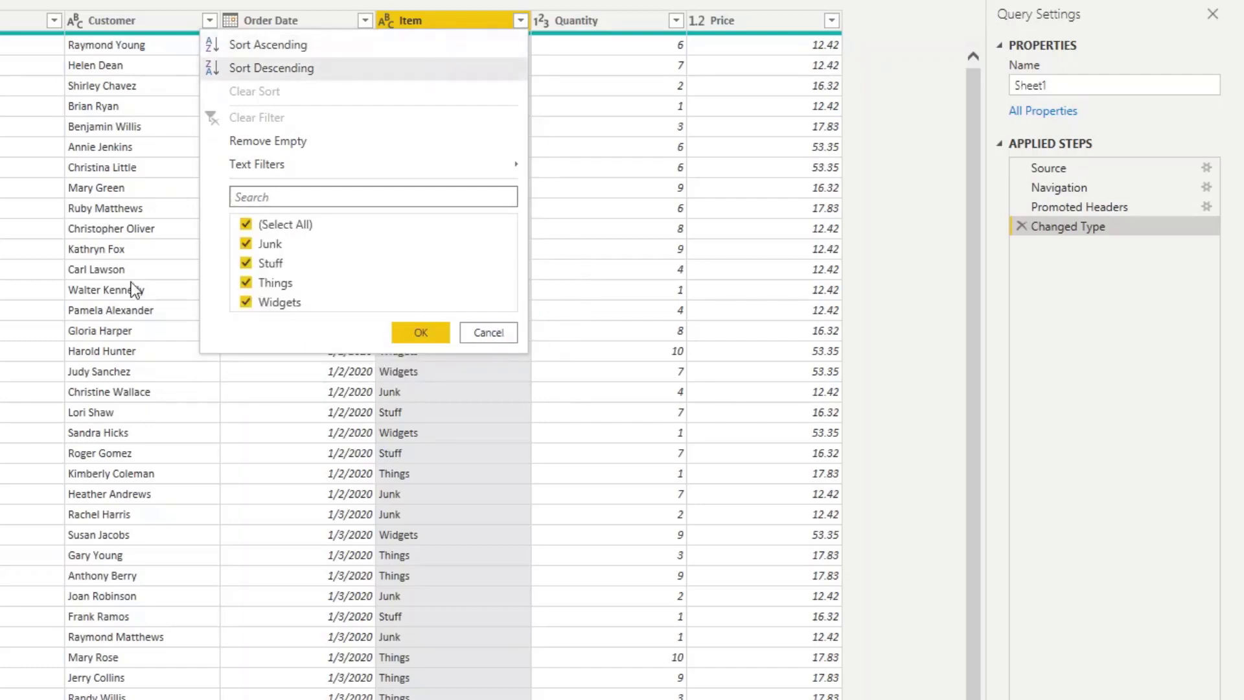
left_click(247, 244)
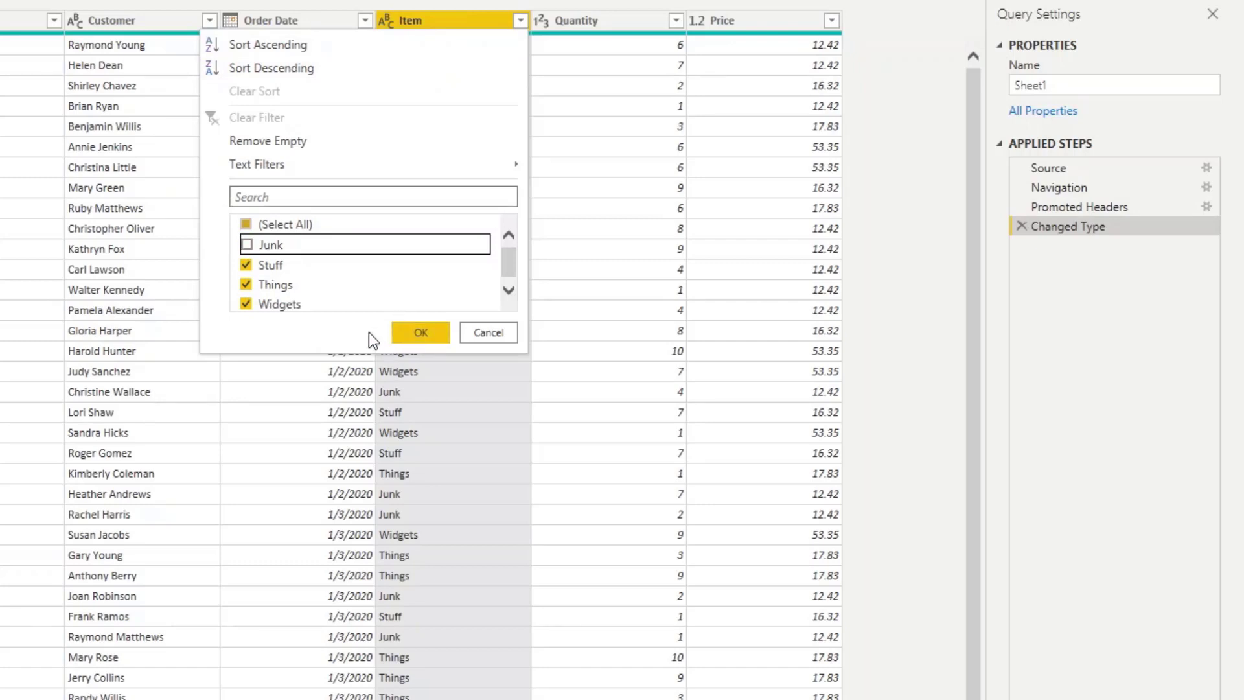
left_click(419, 335)
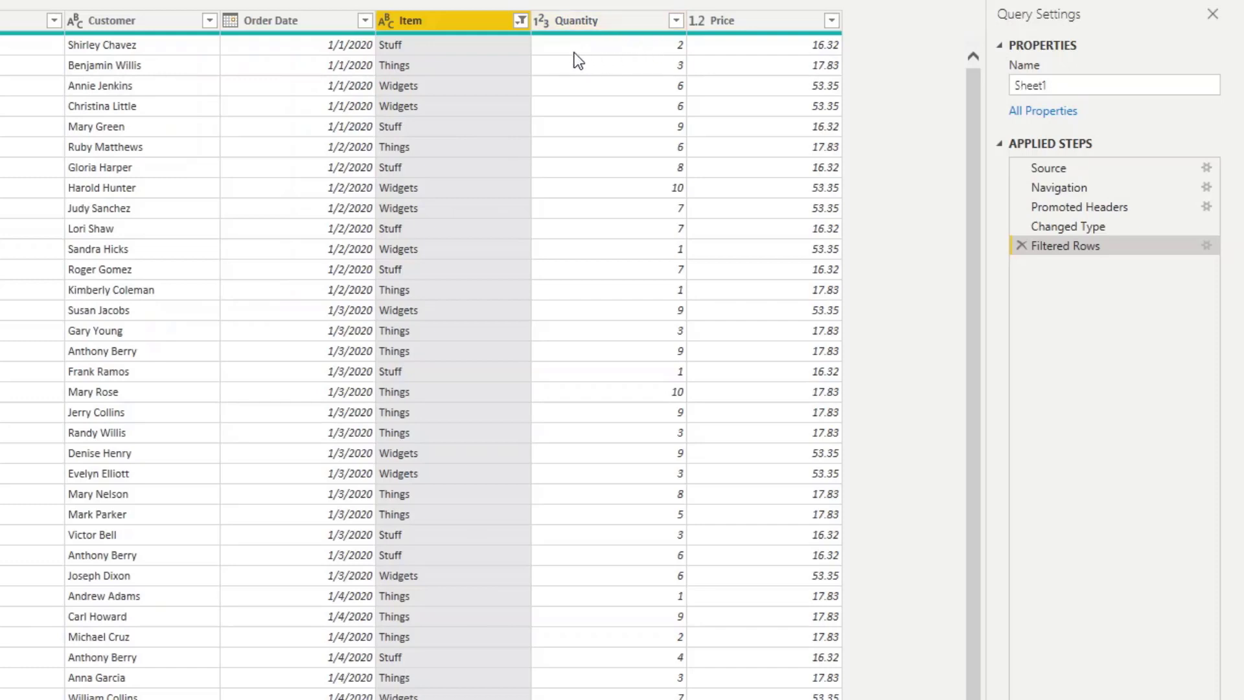
Add a new column multiplying the Quantity and Price columns.
left_click(631, 26)
left_click(739, 26, "shift")
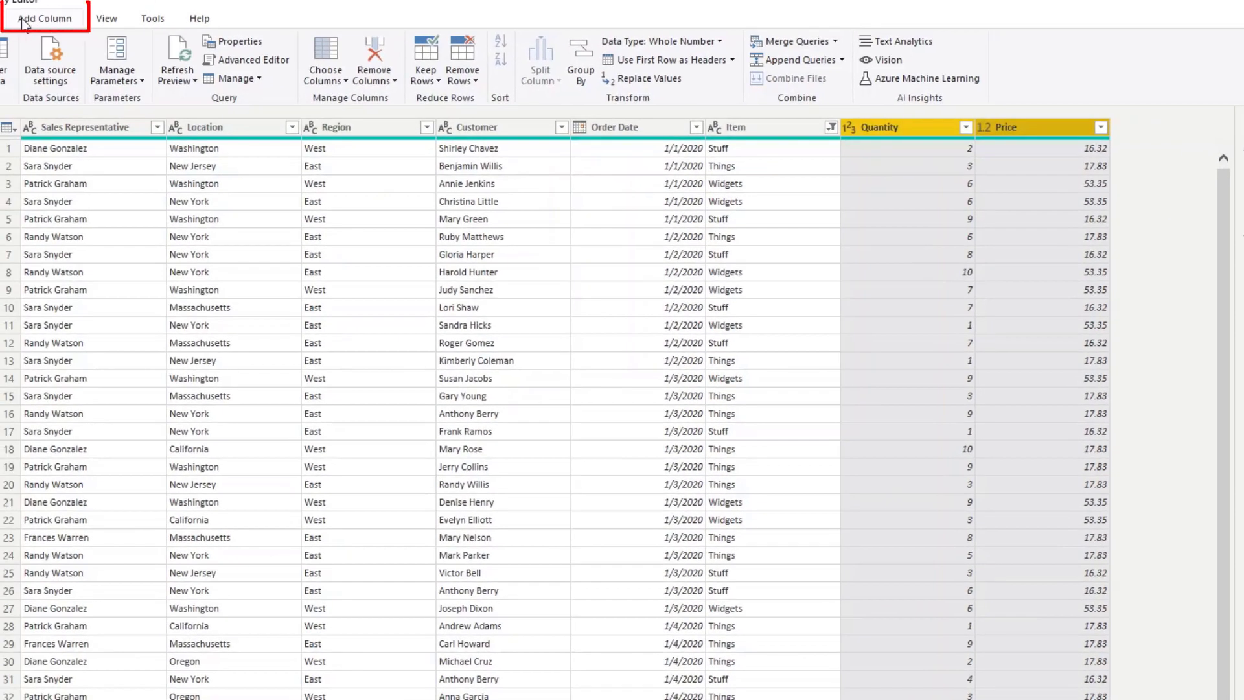
left_click(27, 20)
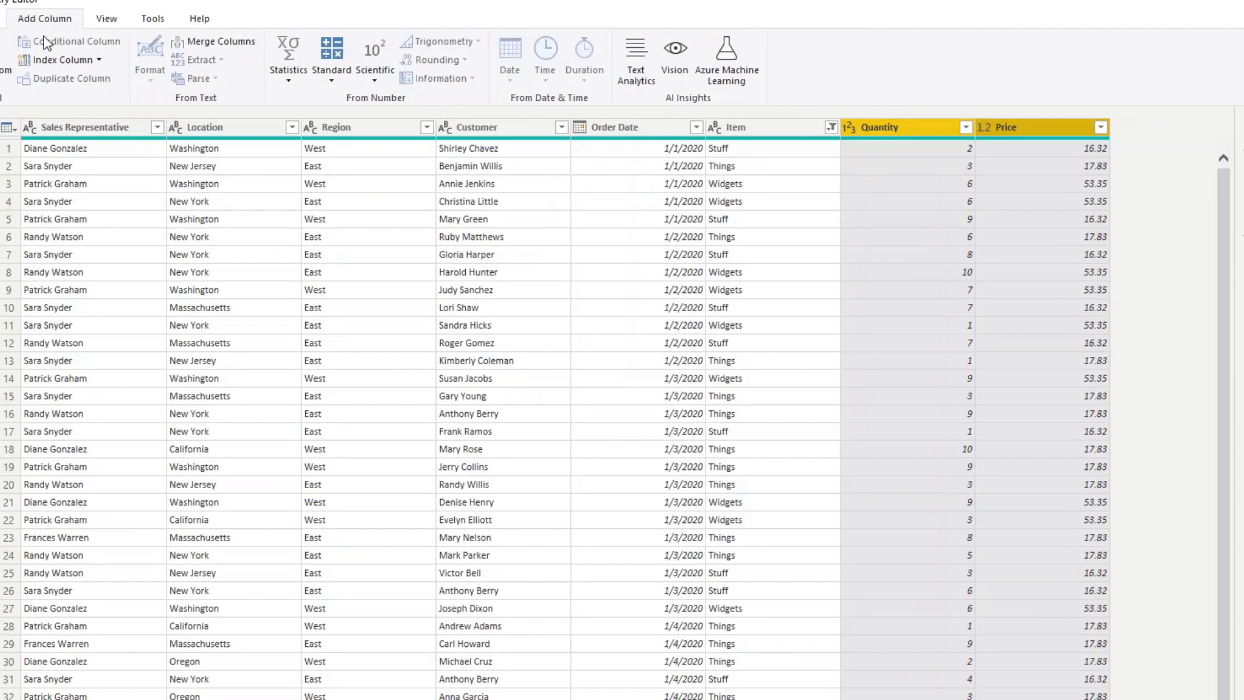
left_click(331, 58)
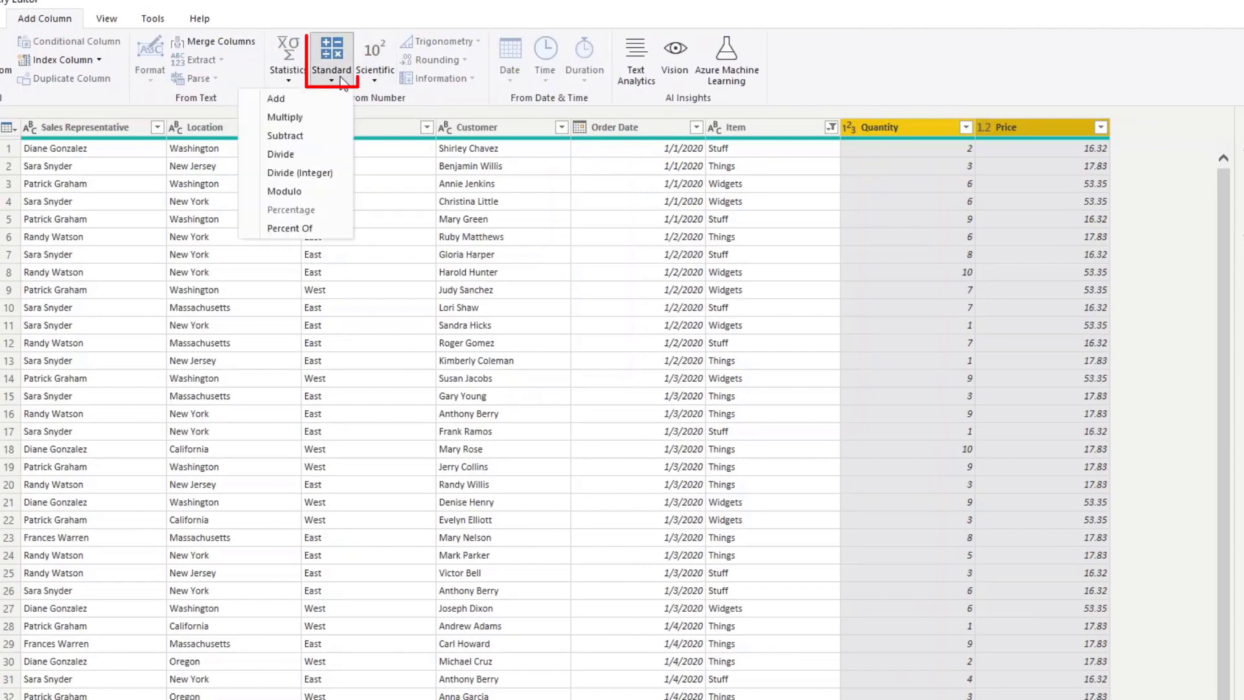
left_click(302, 117)
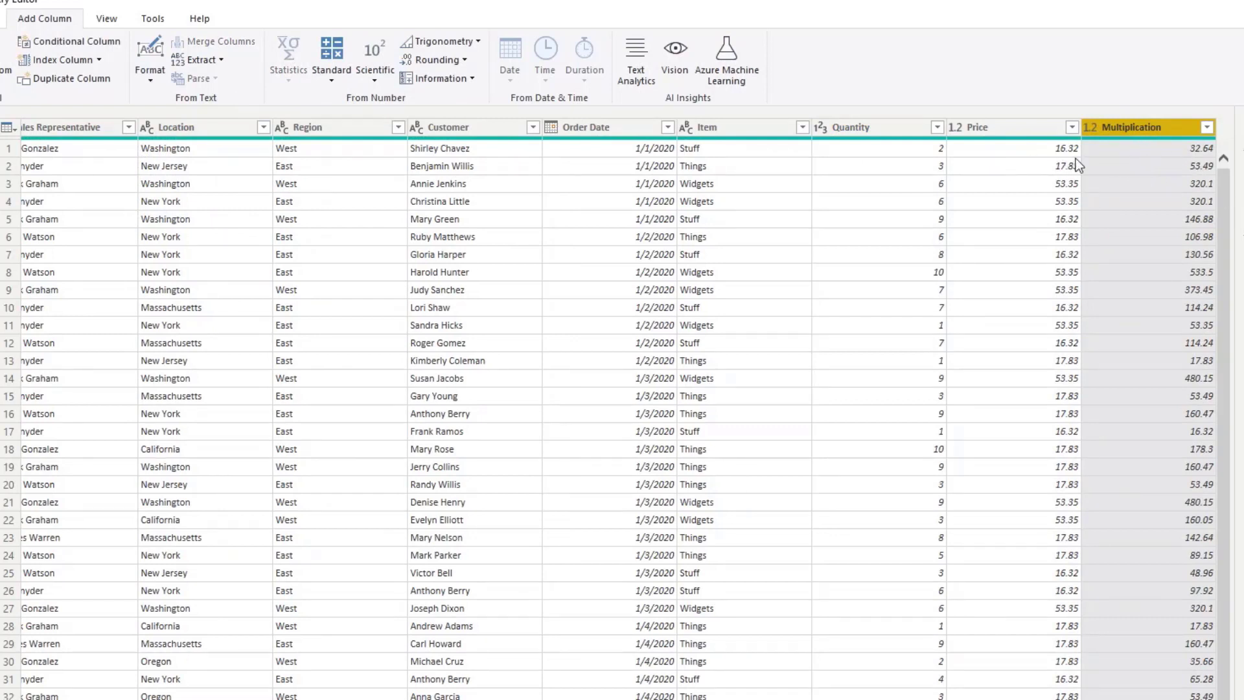
Rename the multiplication column to Total Sale Amount.
mouse_move(1168, 138)
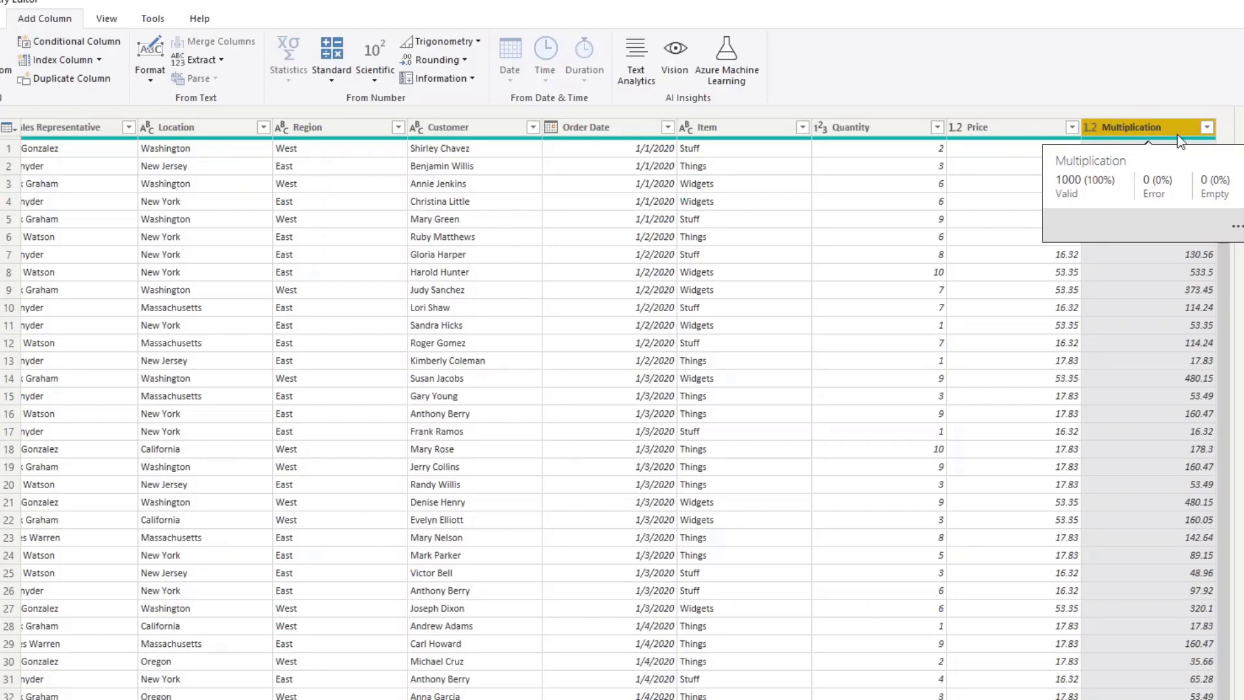
double_click(1156, 126)
type("Tota")
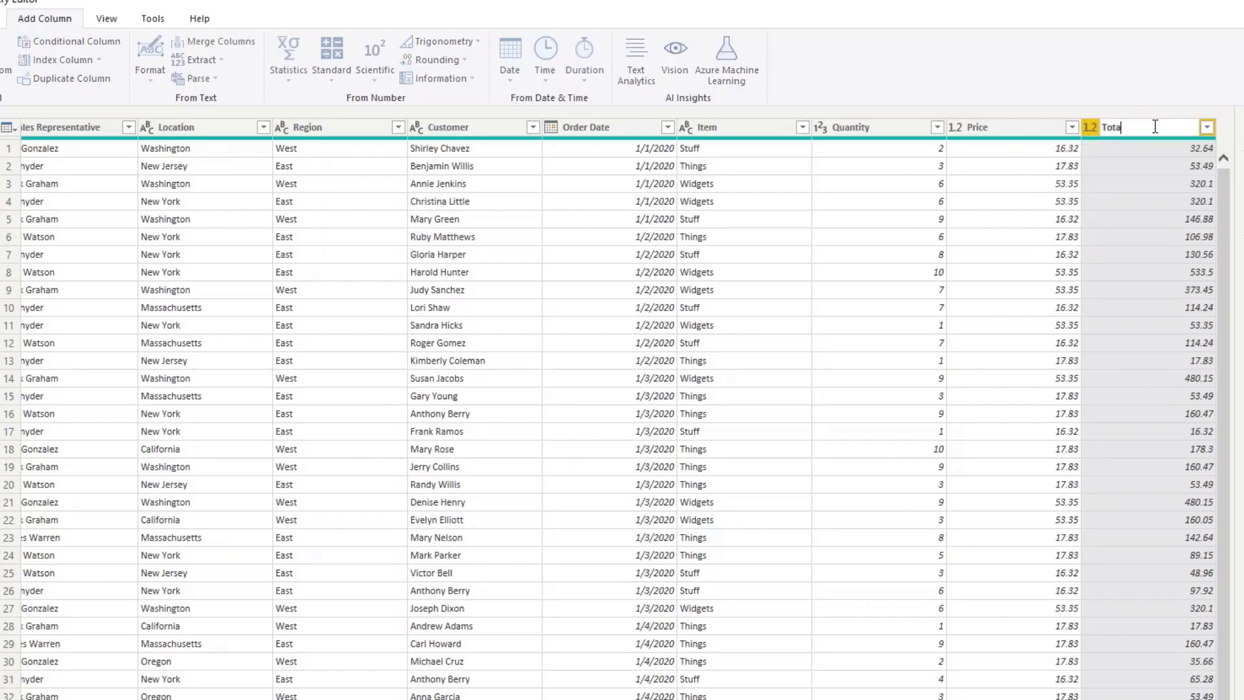
type("l Sale Amount")
key("Return")
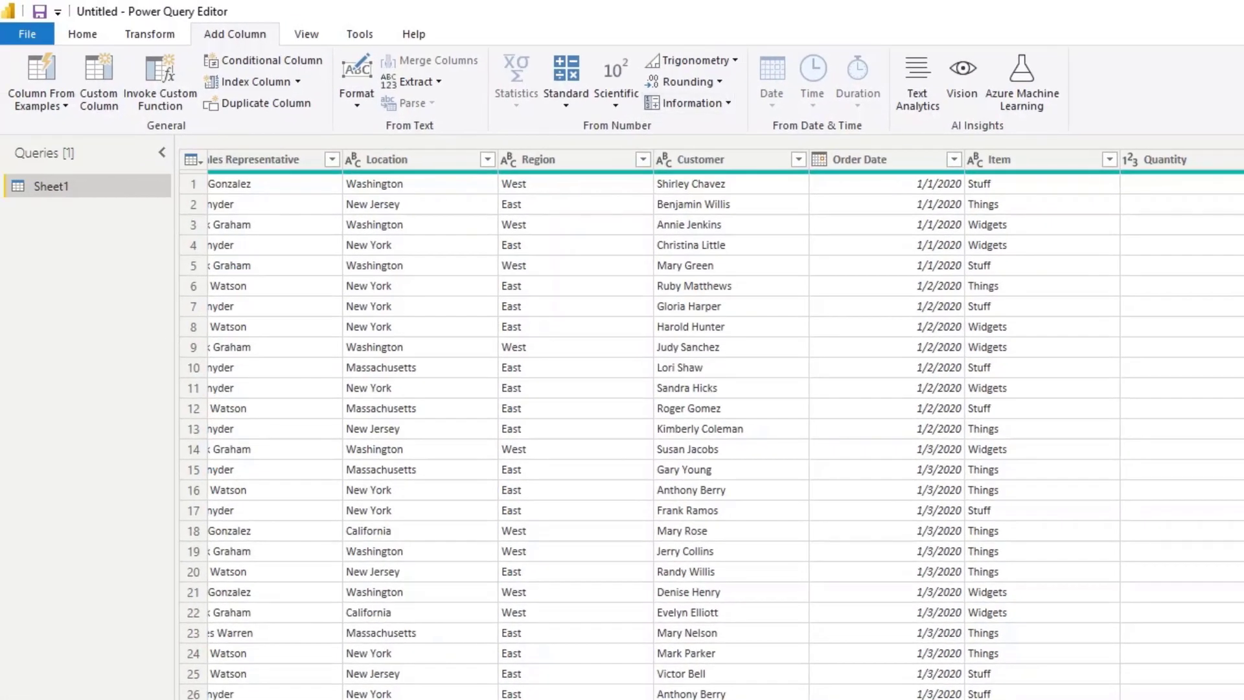
Rename the query from Sheet1 to Sales.
double_click(47, 189)
type("Sale")
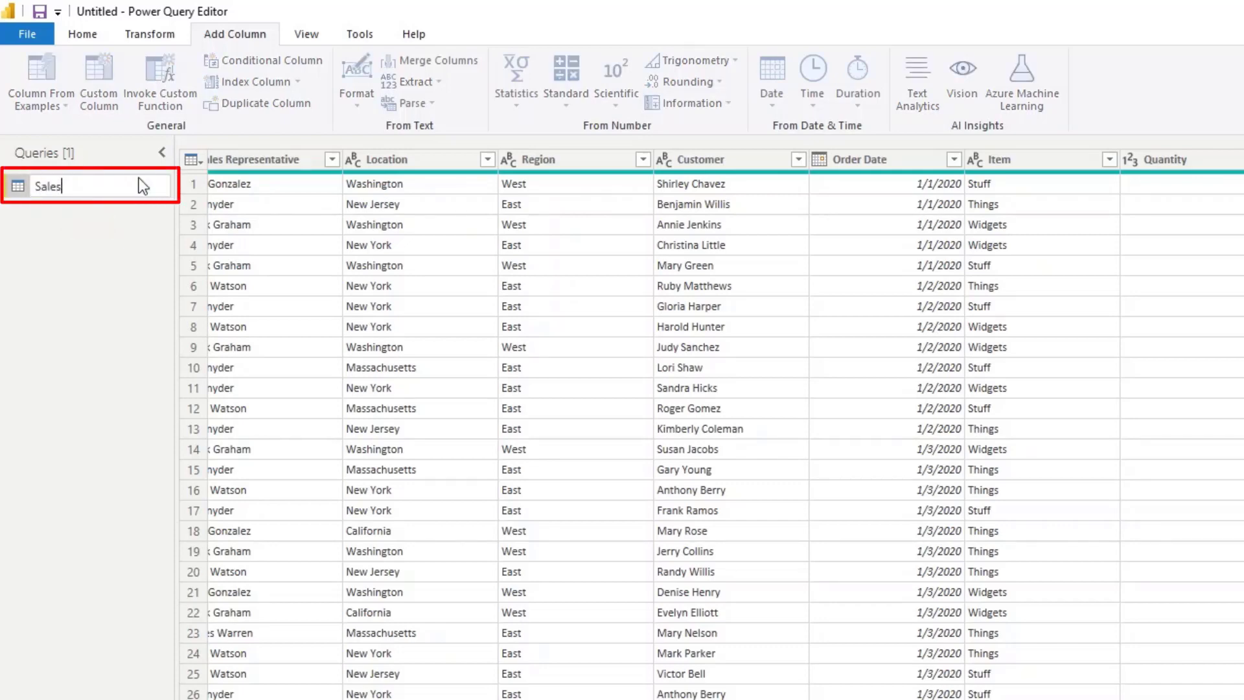
type("s")
key("Return")
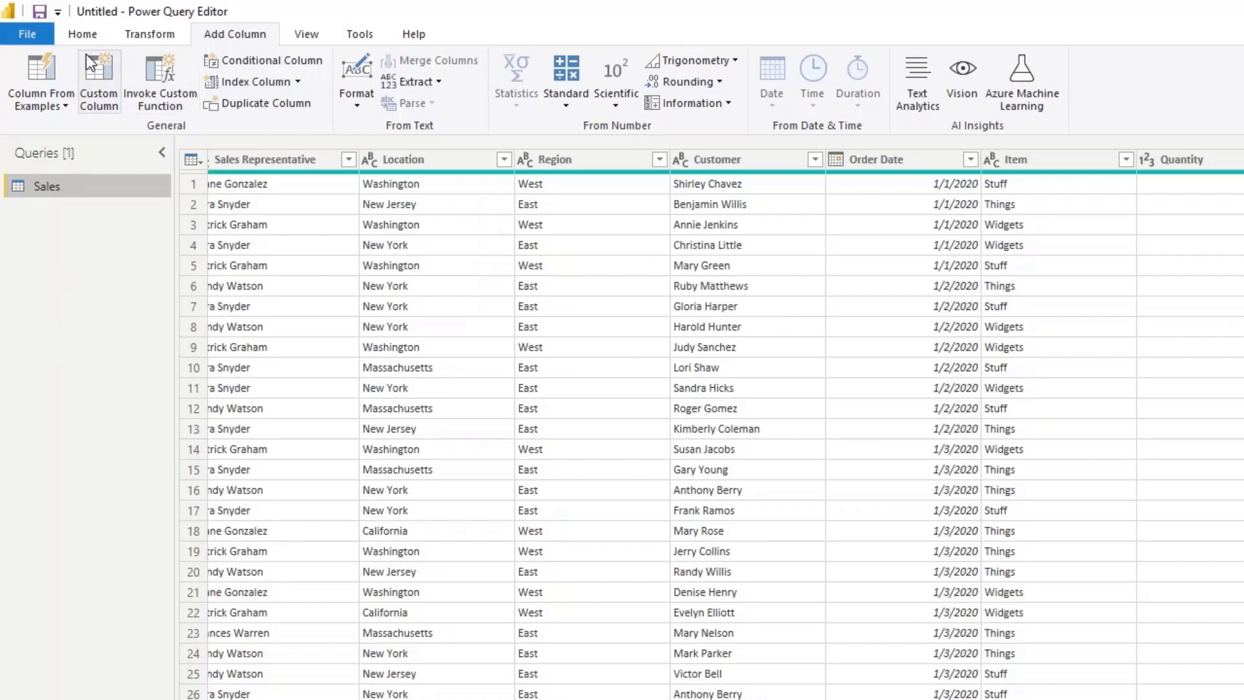
Apply the query changes and expand the Sales table in the Fields pane.
left_click(81, 37)
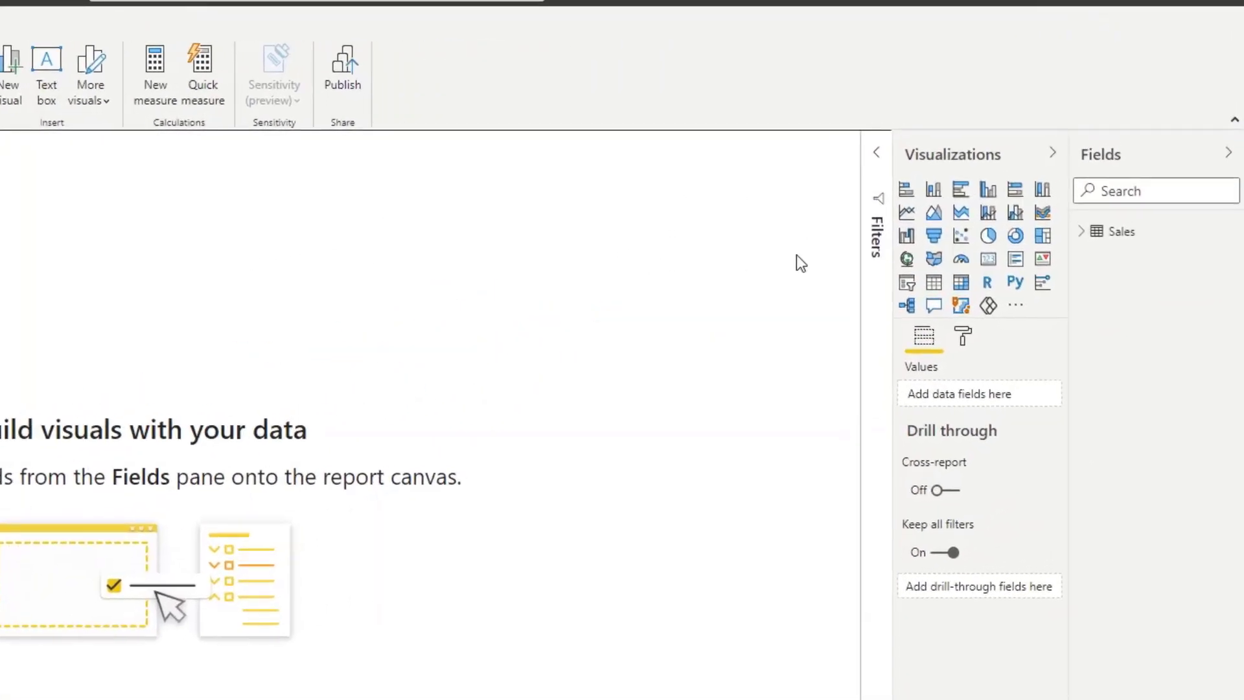
left_click(1087, 235)
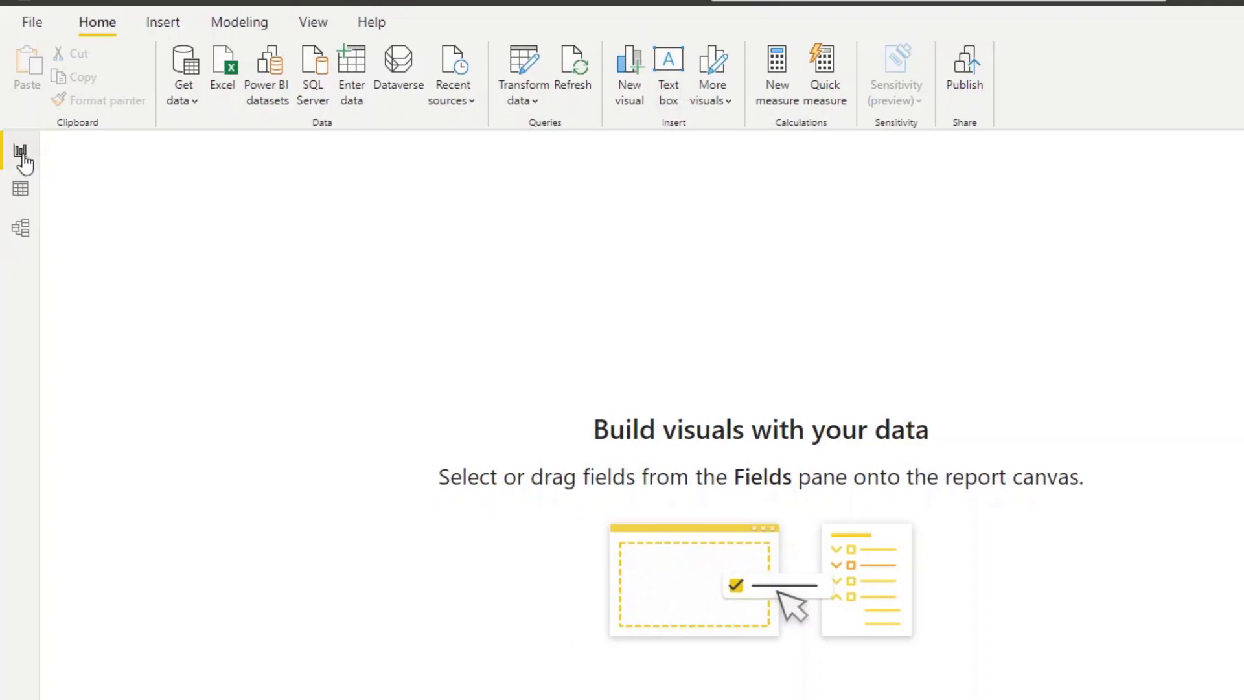
Review the Sales table in data view and model view, then return to report view.
left_click(20, 188)
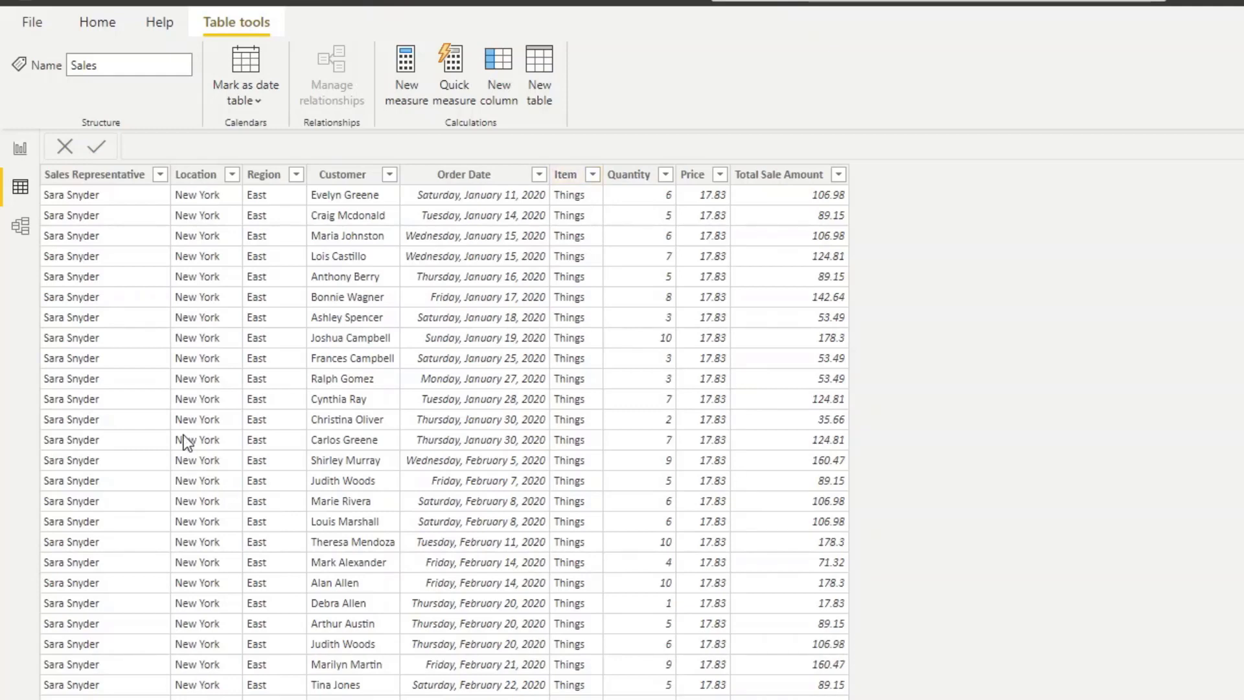
left_click(24, 232)
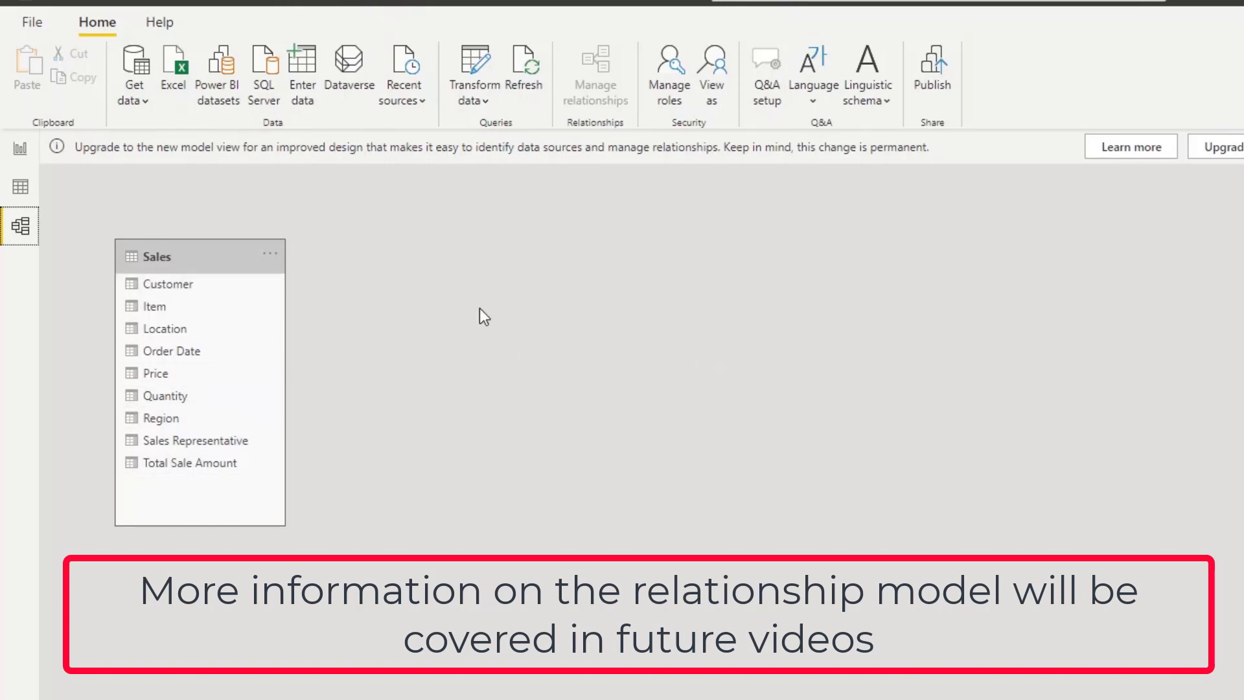
left_click(21, 151)
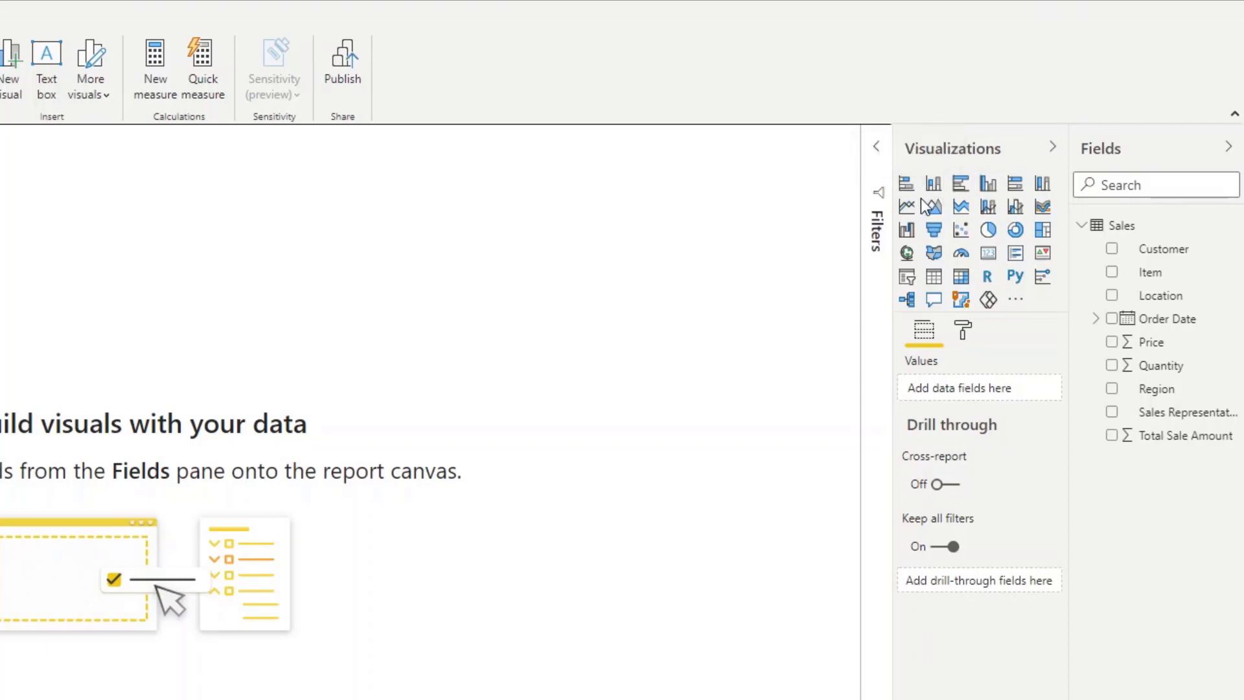
Add a card visual showing the Total Sale Amount field.
left_click(988, 256)
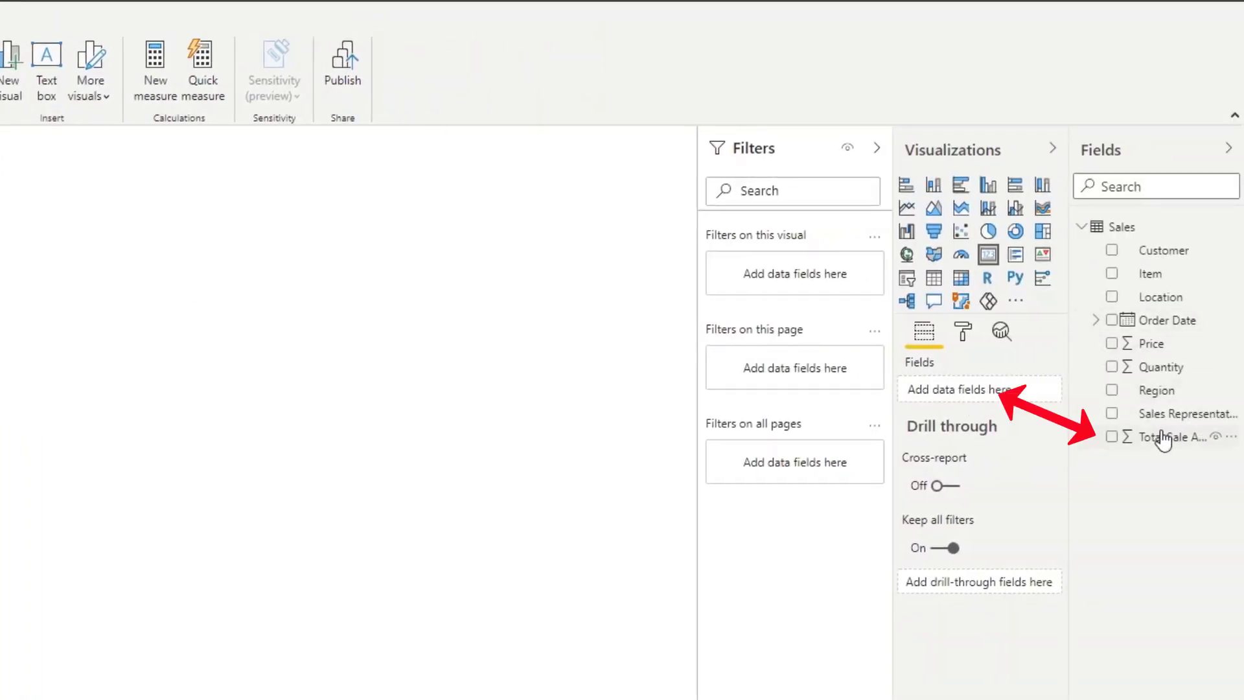
left_click_drag(1166, 446, 989, 398)
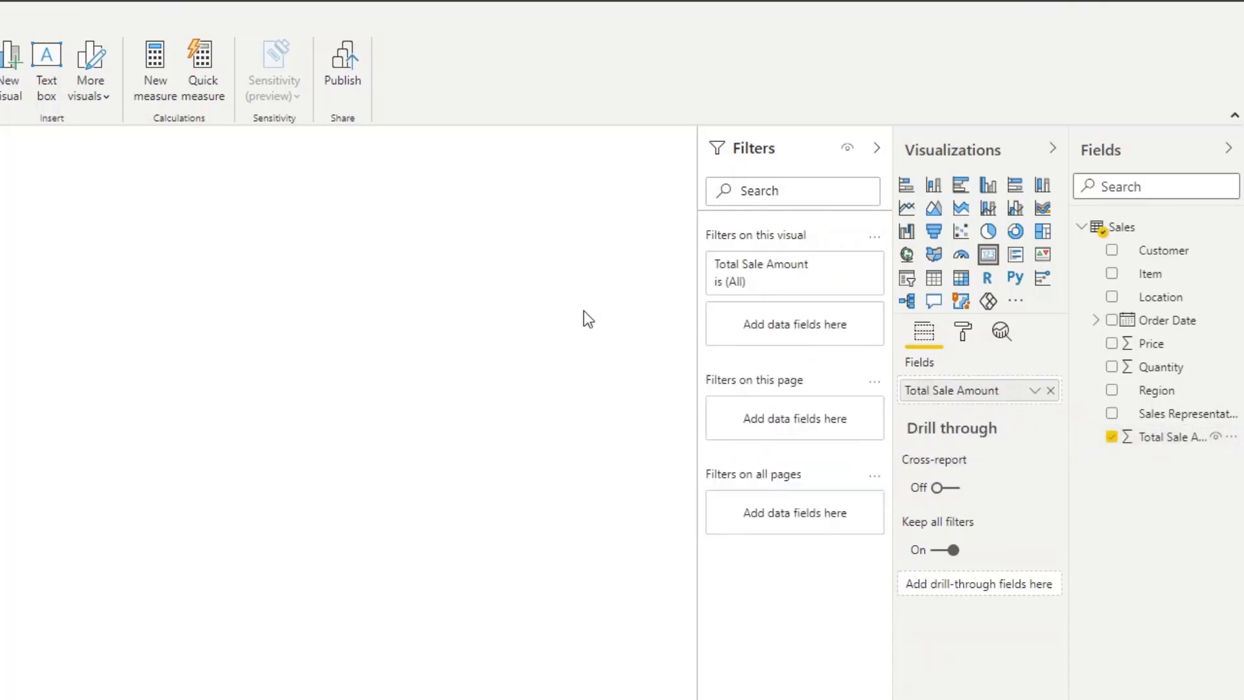
Format the Total Sale Amount column as $ English (United States) currency.
left_click(1035, 391)
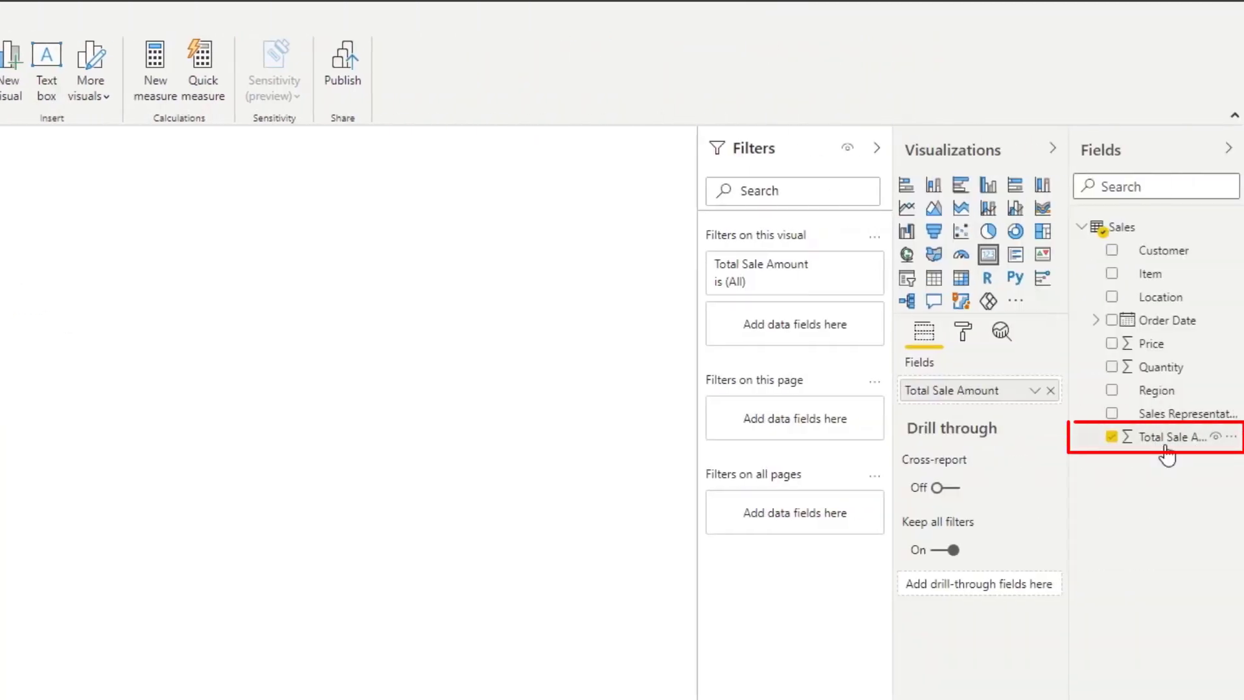
left_click(1177, 444)
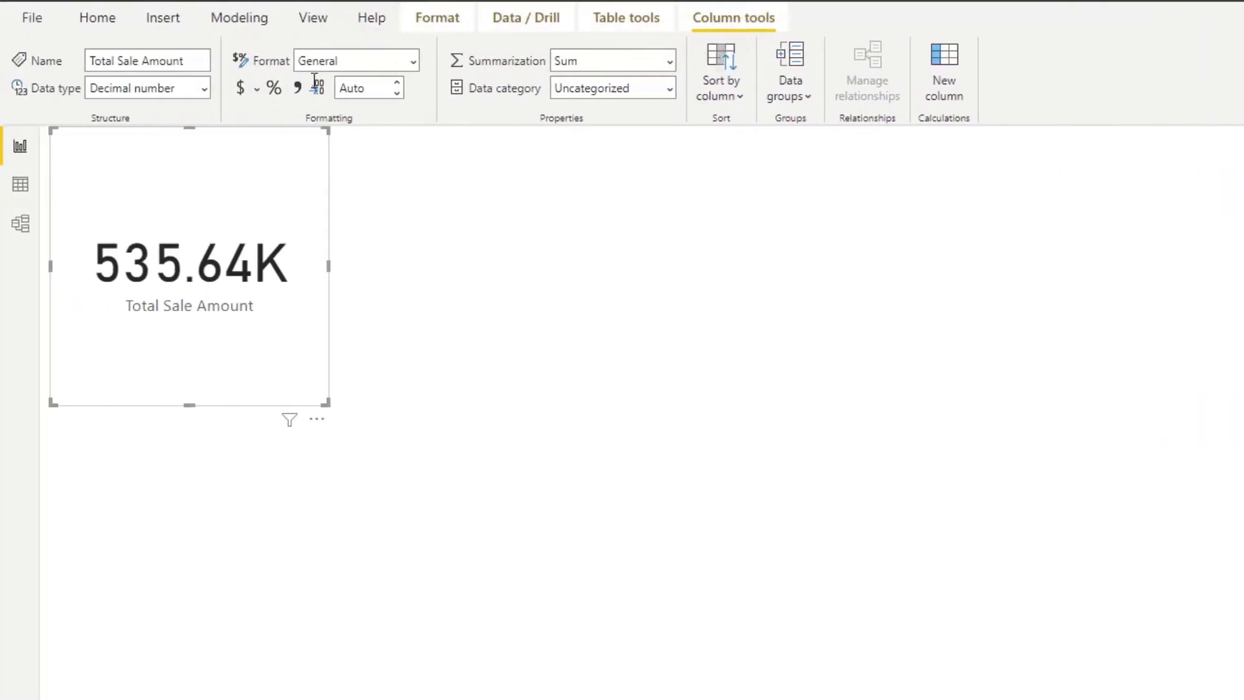
left_click(255, 90)
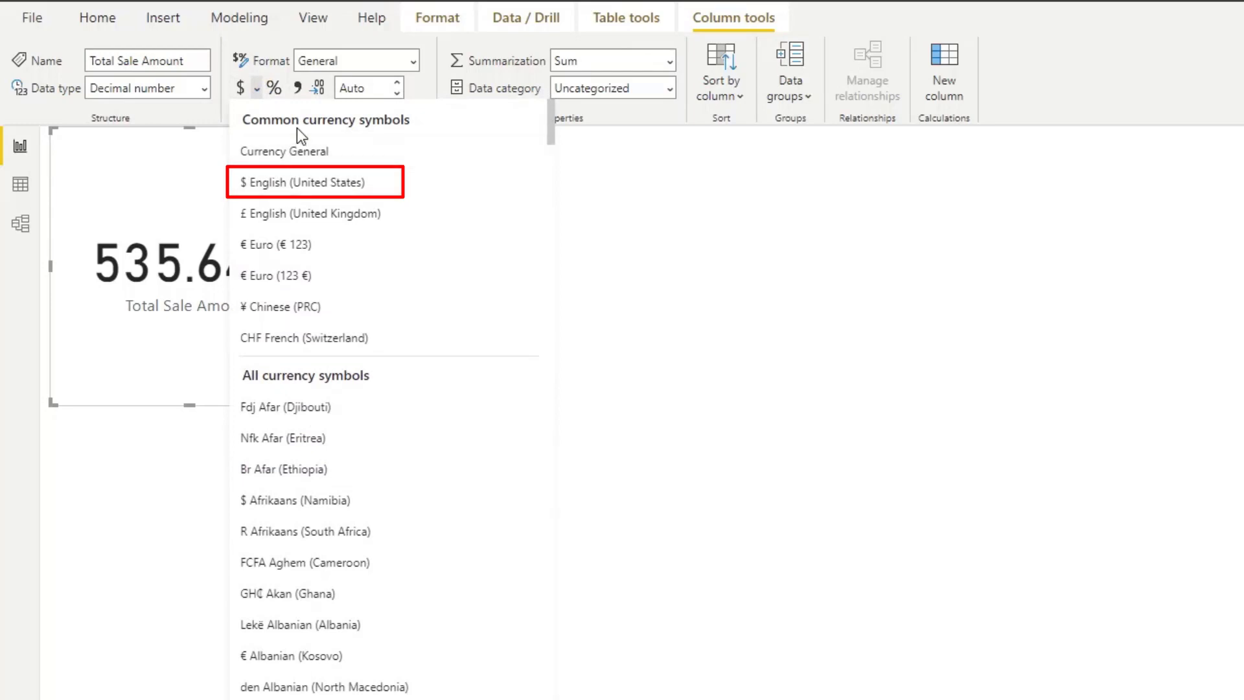
left_click(292, 183)
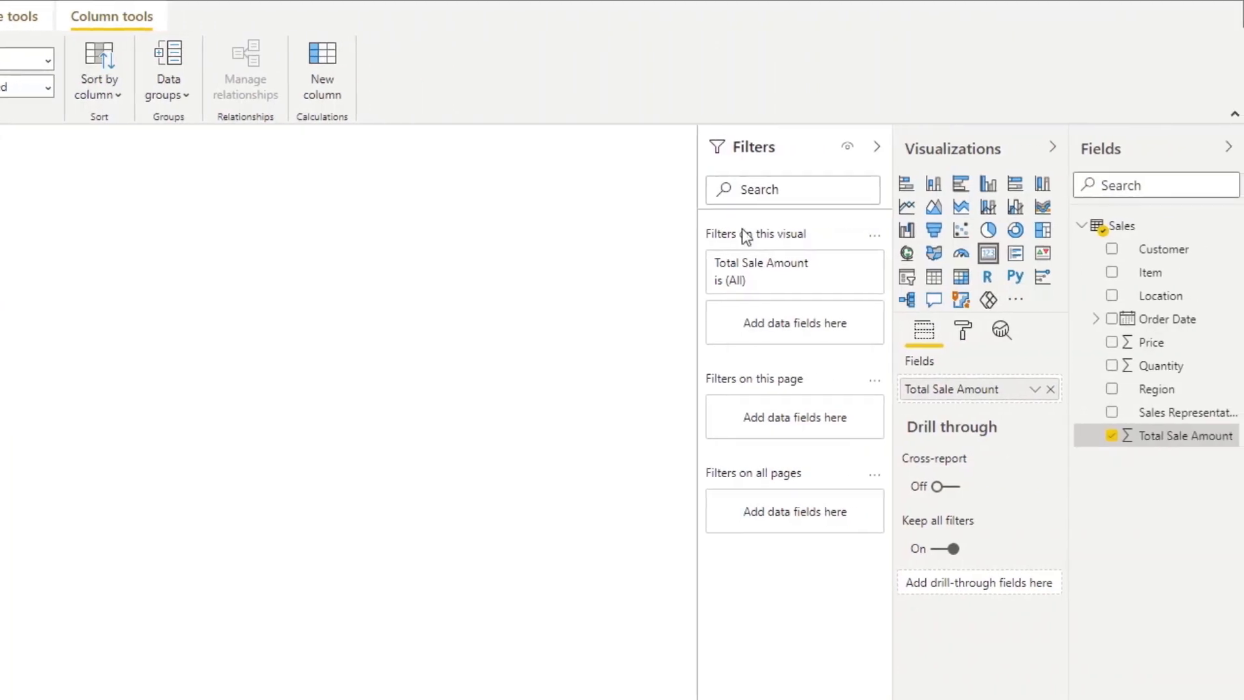
Set the card's data label display units to None and widen the card slightly.
left_click(963, 332)
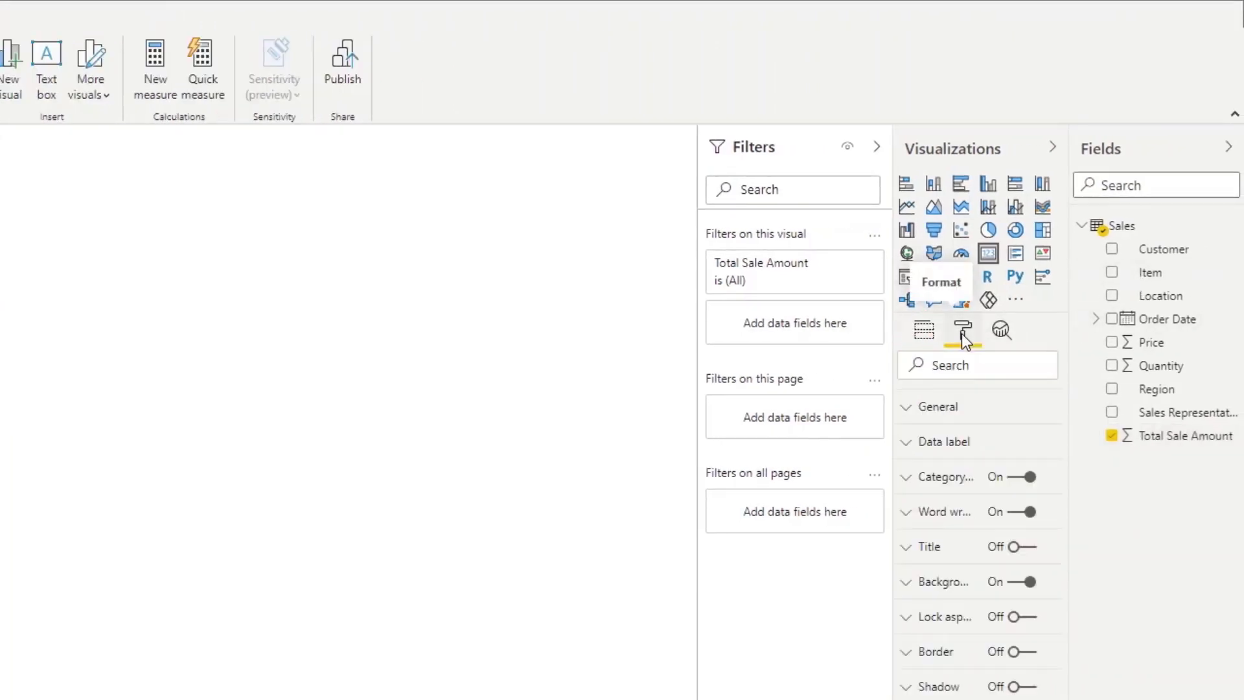
left_click(909, 444)
left_click(980, 568)
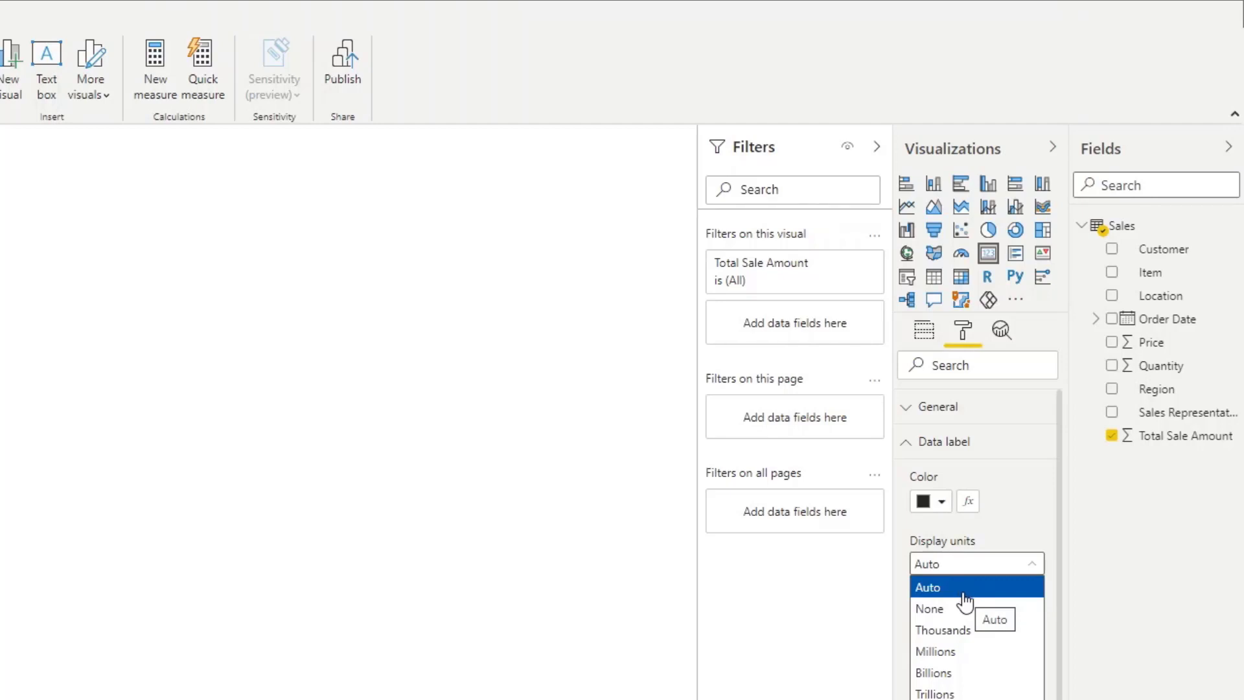
left_click(969, 609)
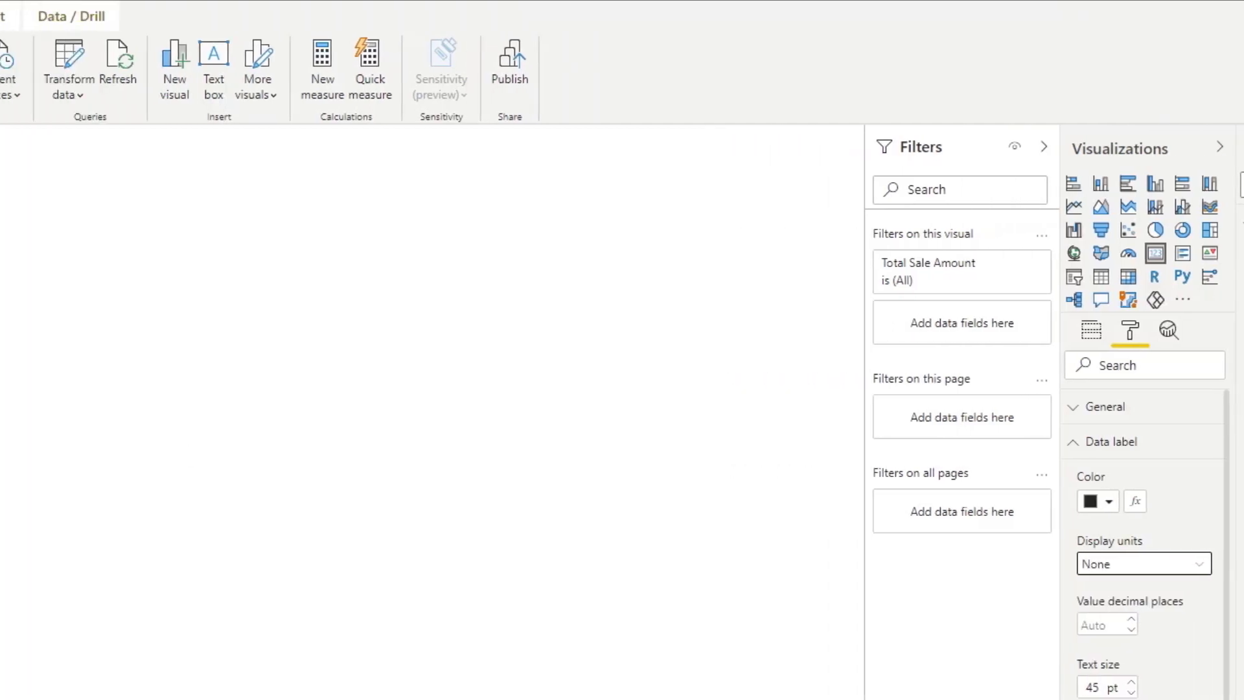
left_click_drag(350, 261, 396, 261)
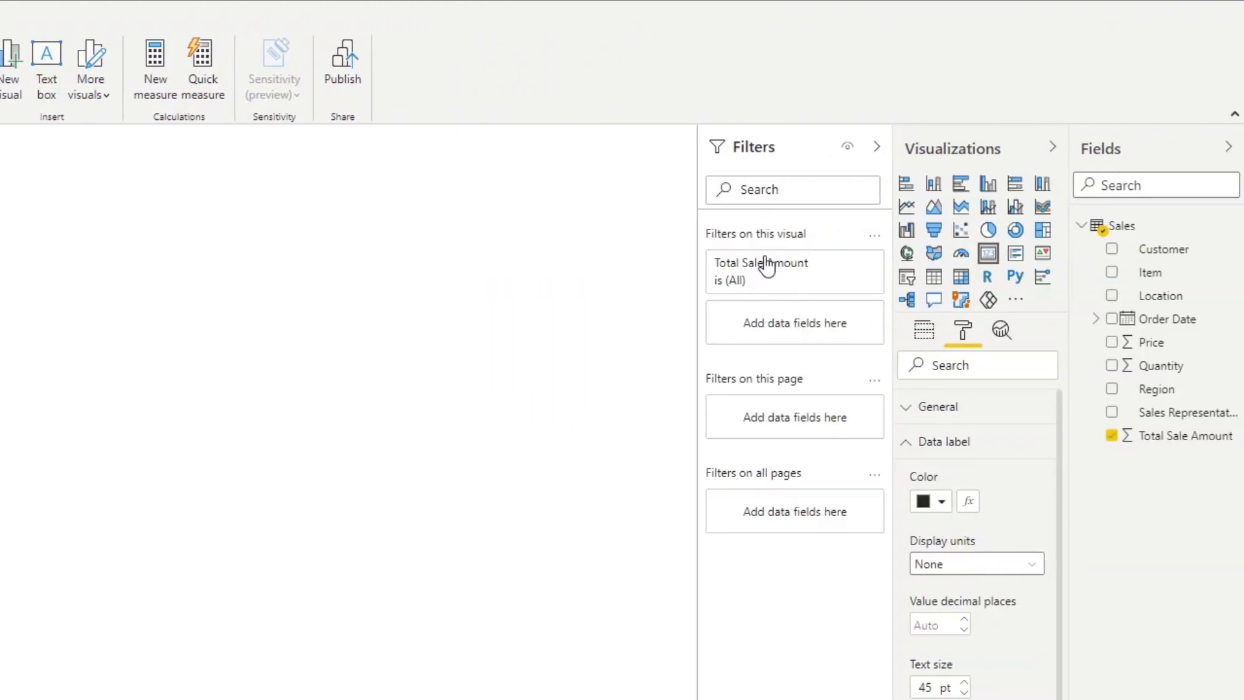
Reduce the Total Sale Amount column's decimal places to 0.
left_click(1187, 437)
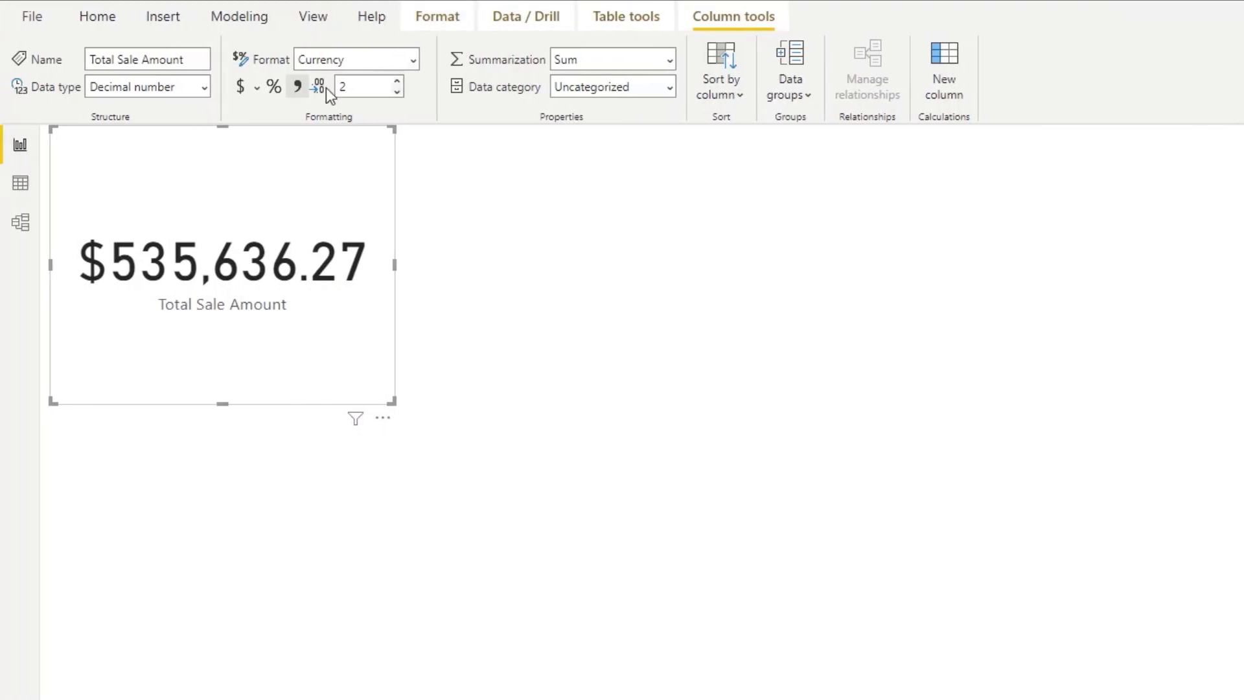
left_click(398, 94)
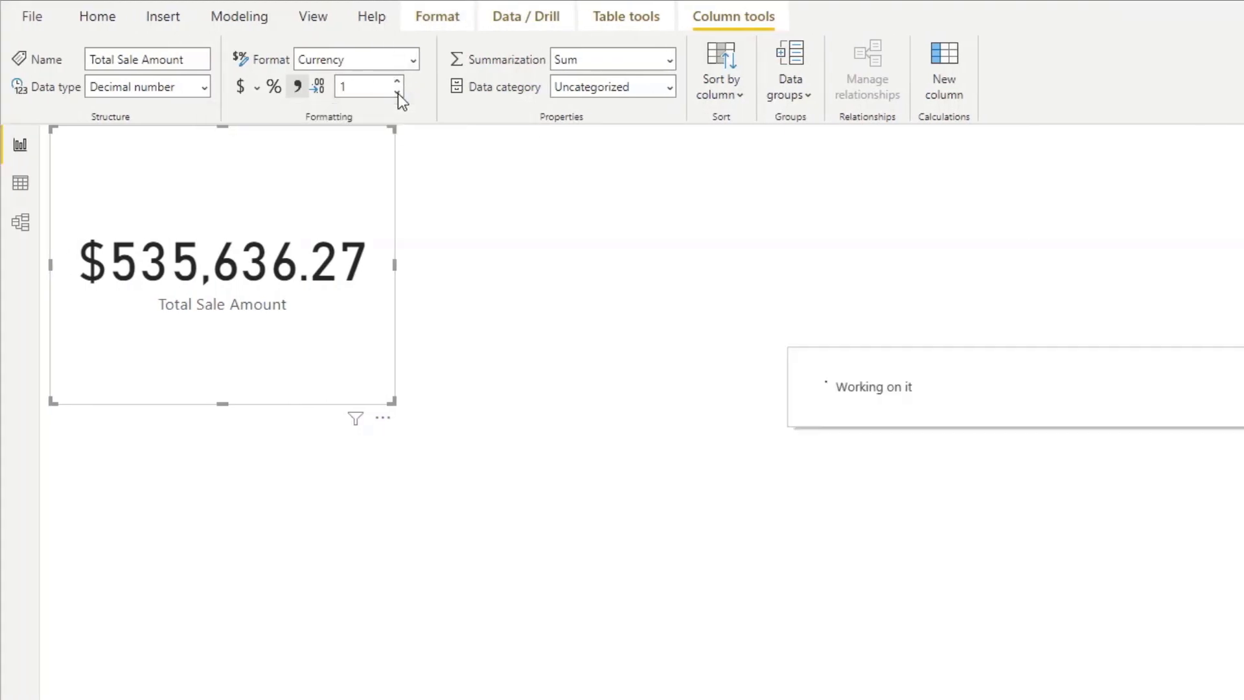
left_click(398, 94)
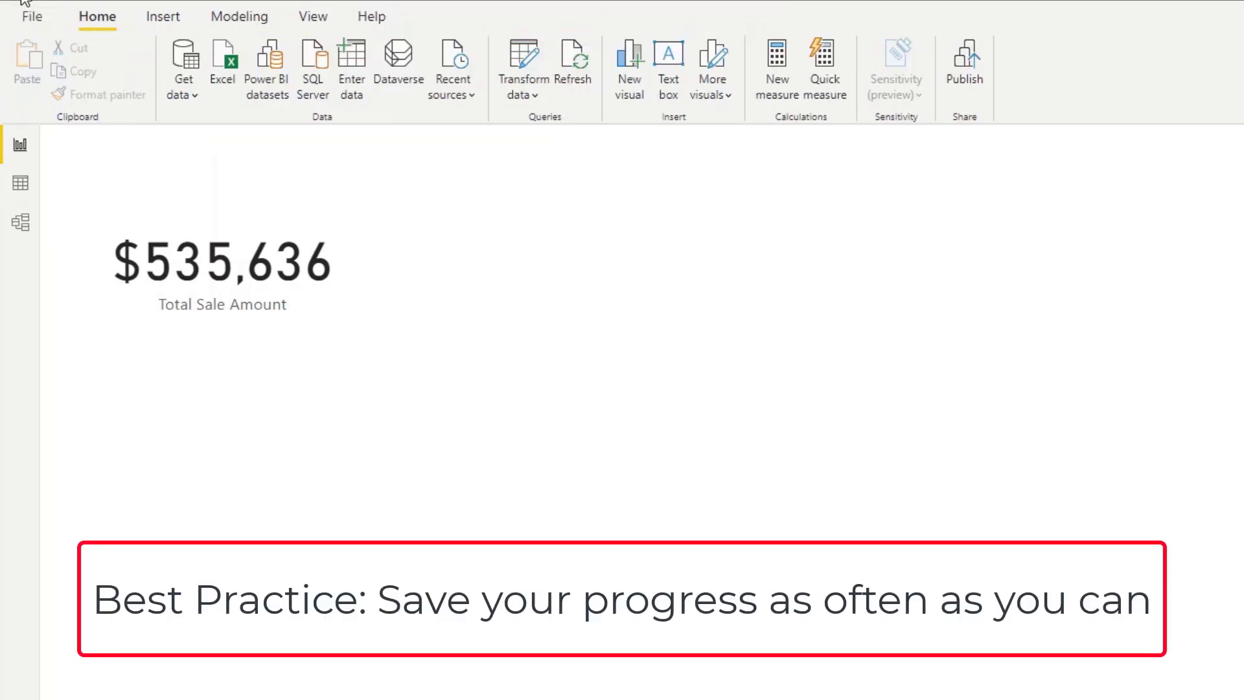
Save the report as a Power BI file named Sales in Downloads.
left_click(49, 2)
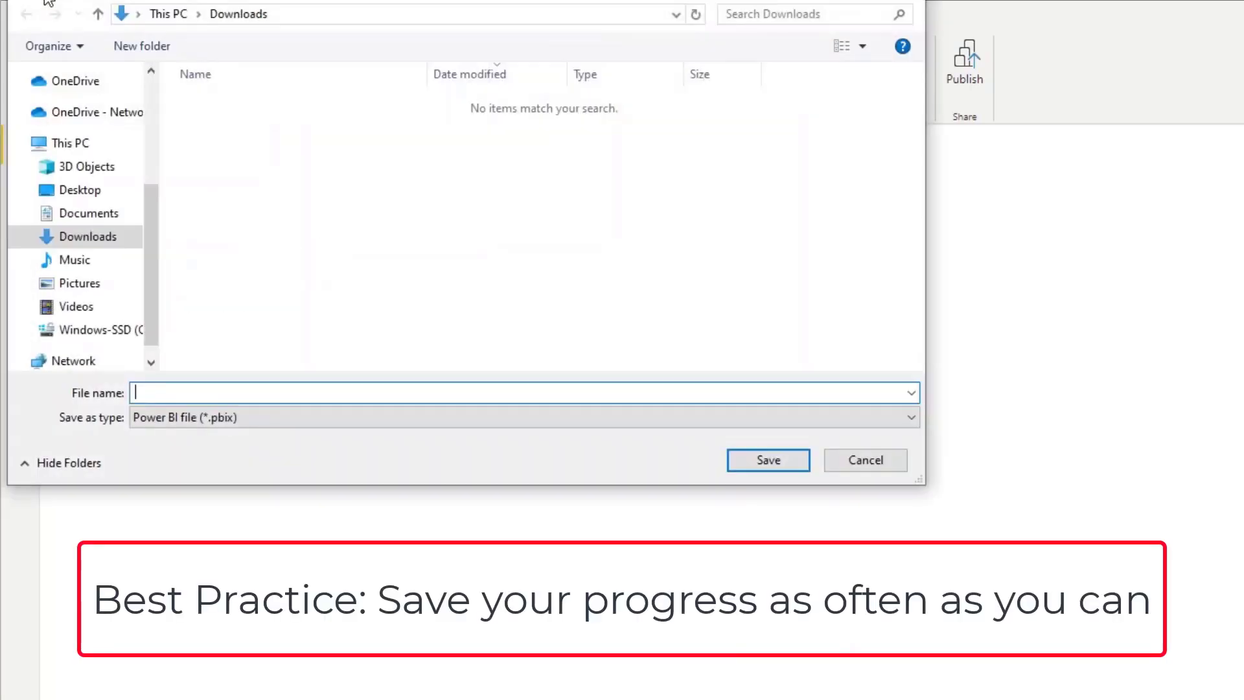
type("Sales")
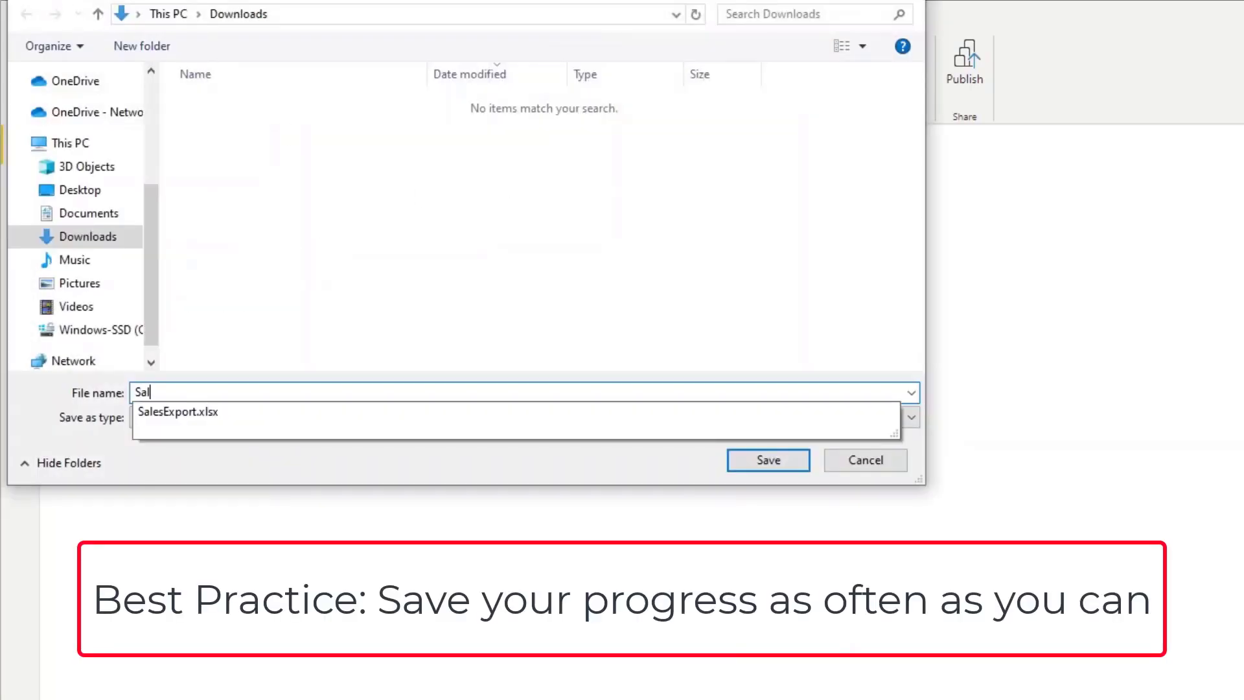
left_click(624, 454)
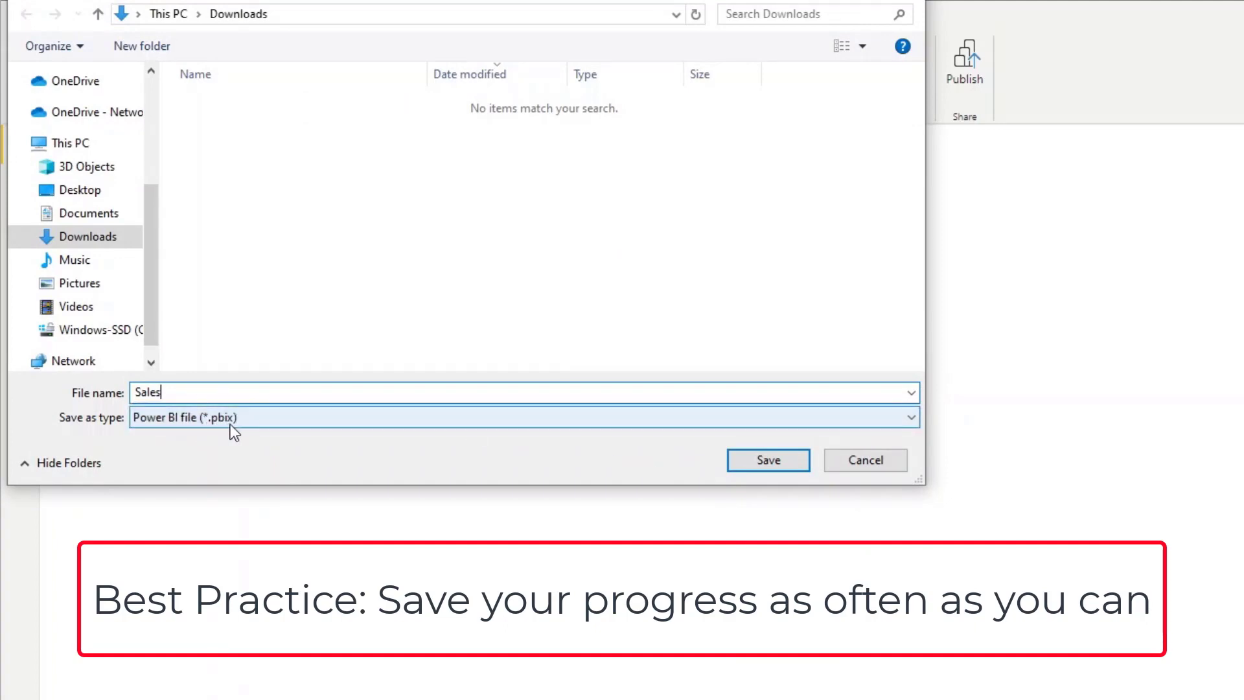
left_click(749, 457)
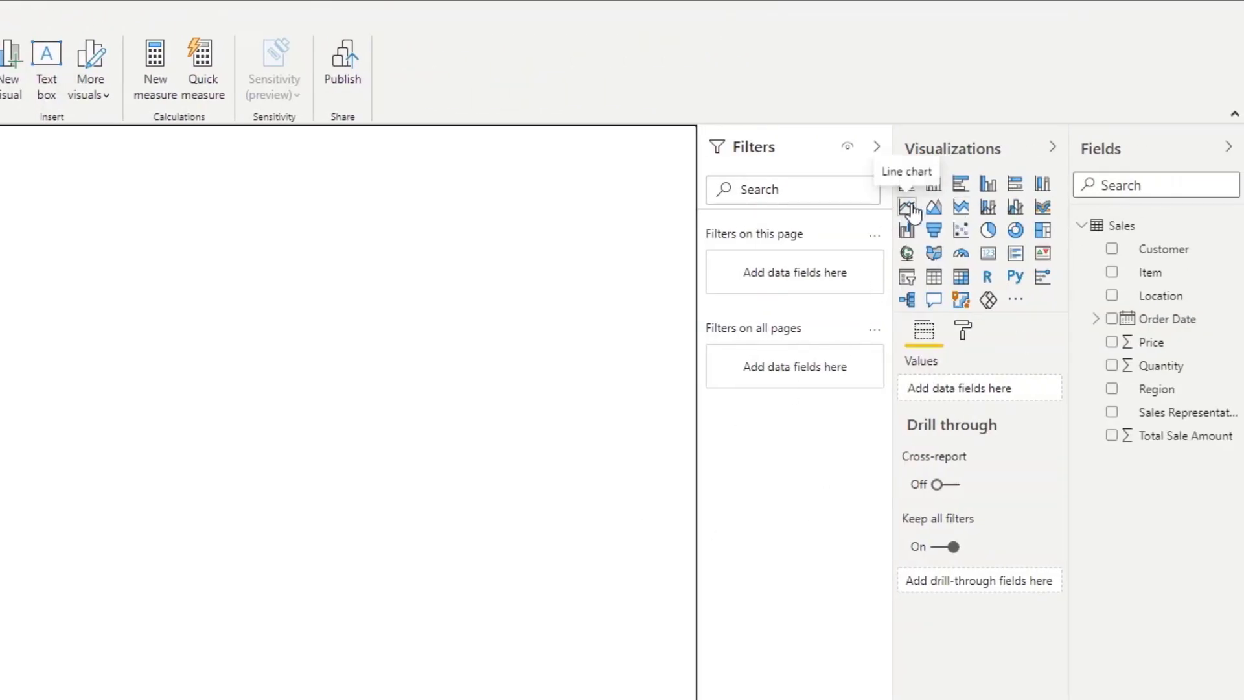
Add a line chart and position it across the top of the canvas beside the card.
left_click(907, 207)
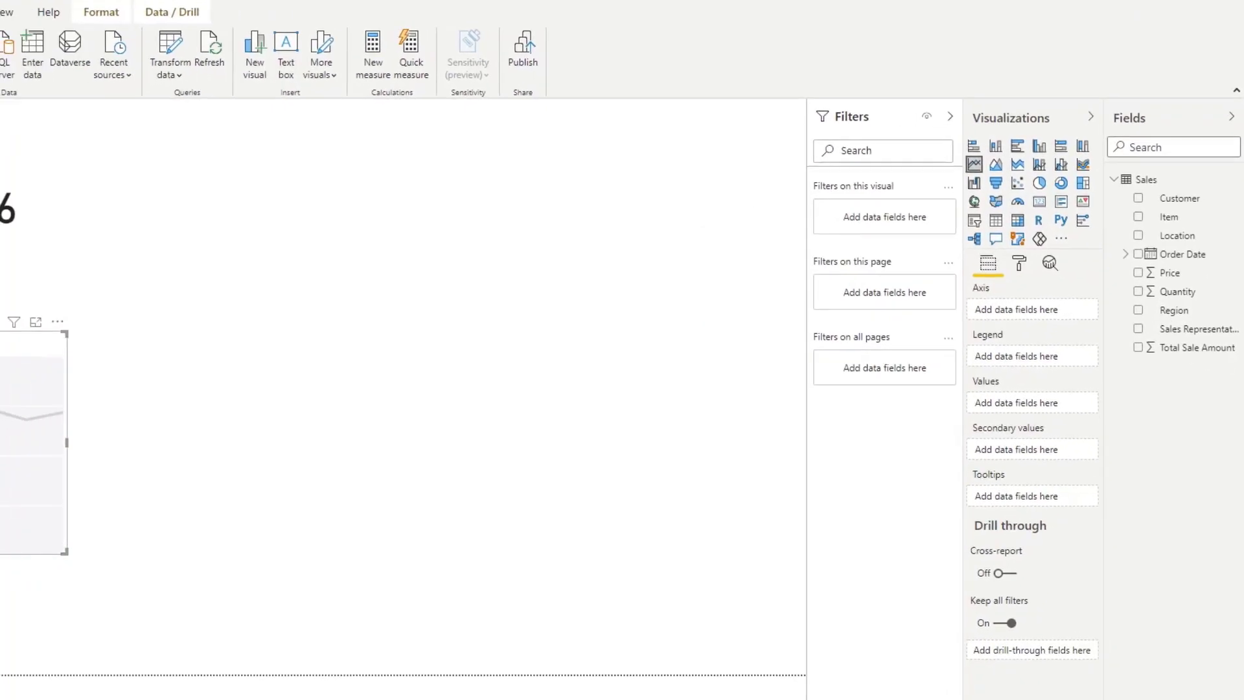
left_click_drag(0, 447, 124, 428)
left_click_drag(182, 385, 302, 380)
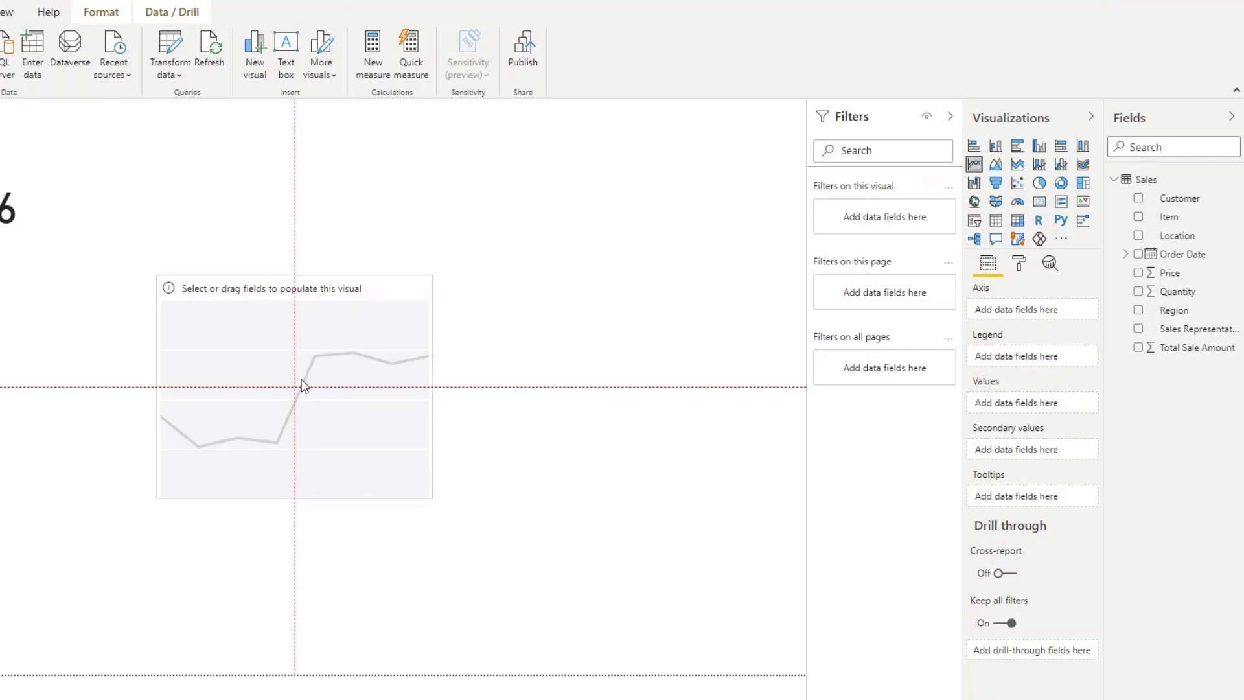
left_click_drag(301, 381, 216, 323)
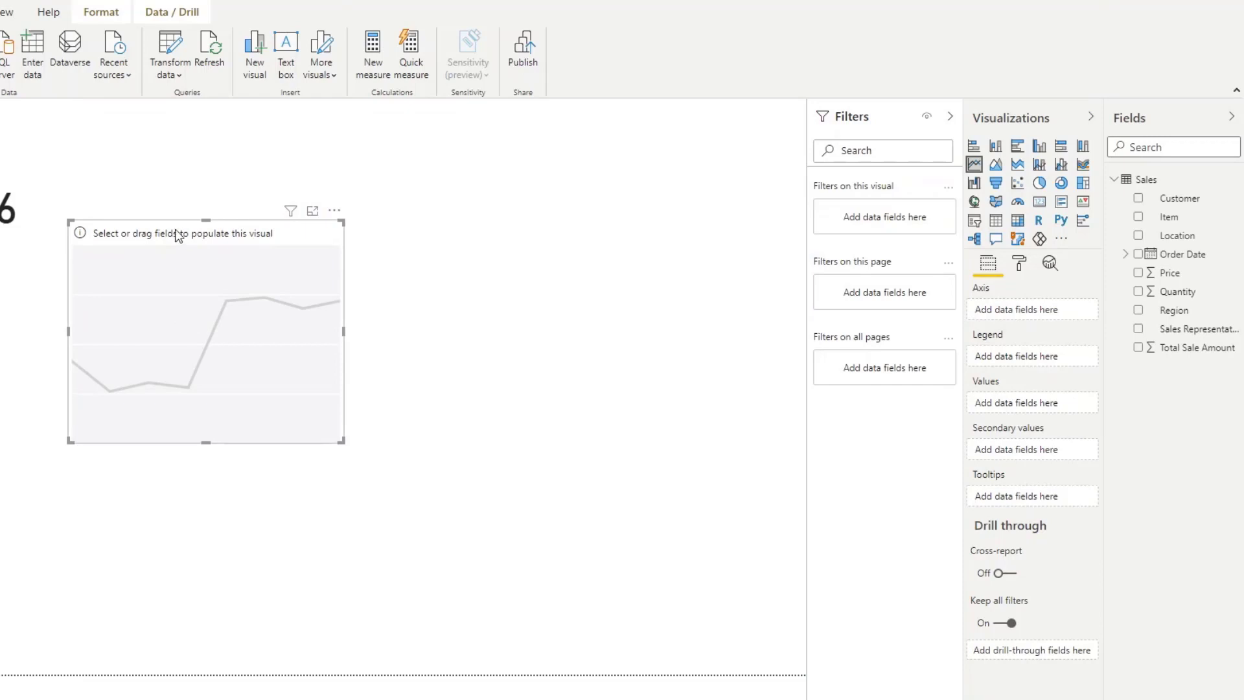
left_click_drag(177, 232, 176, 117)
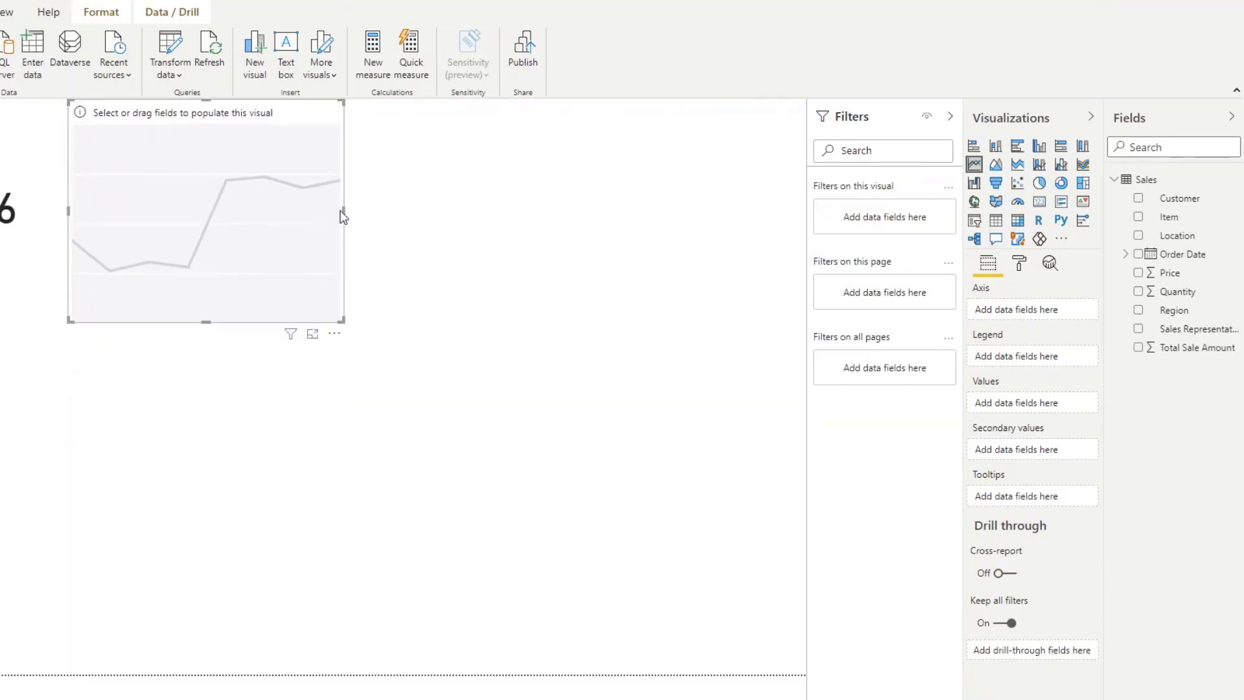
left_click_drag(341, 208, 806, 190)
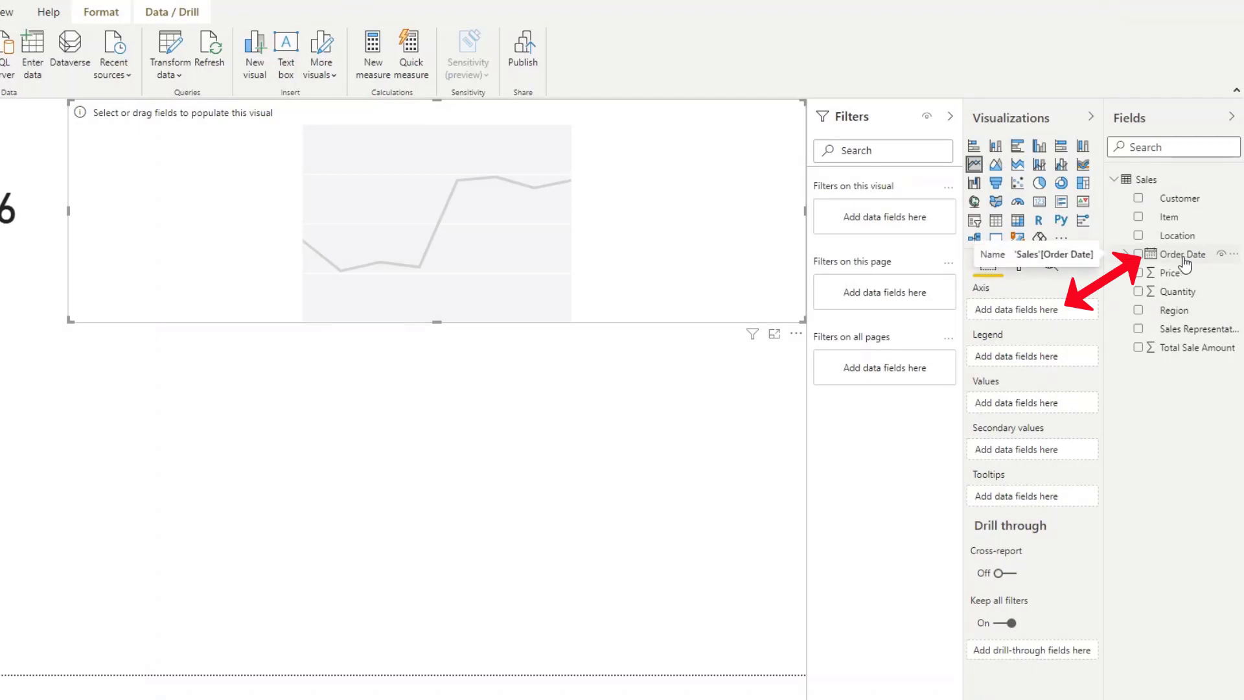
Plot Total Sale Amount by Order Date, removing Year and Quarter from the date hierarchy.
left_click_drag(1186, 265, 1048, 317)
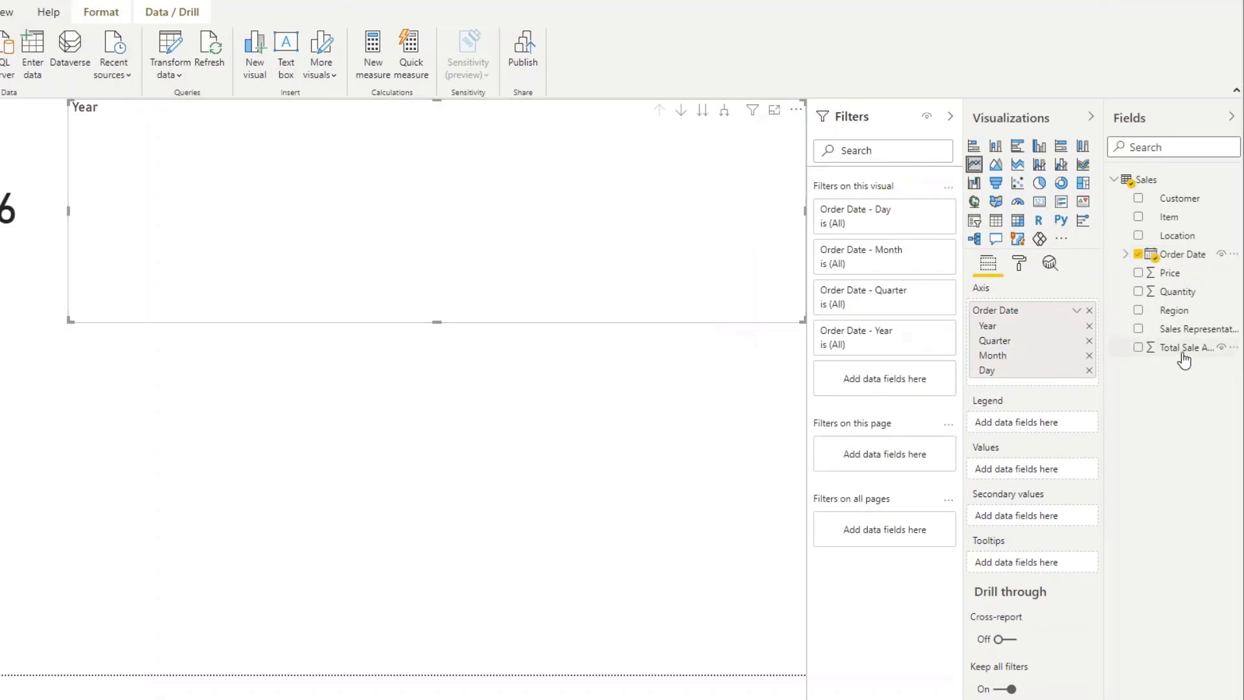
left_click_drag(1184, 356, 1009, 469)
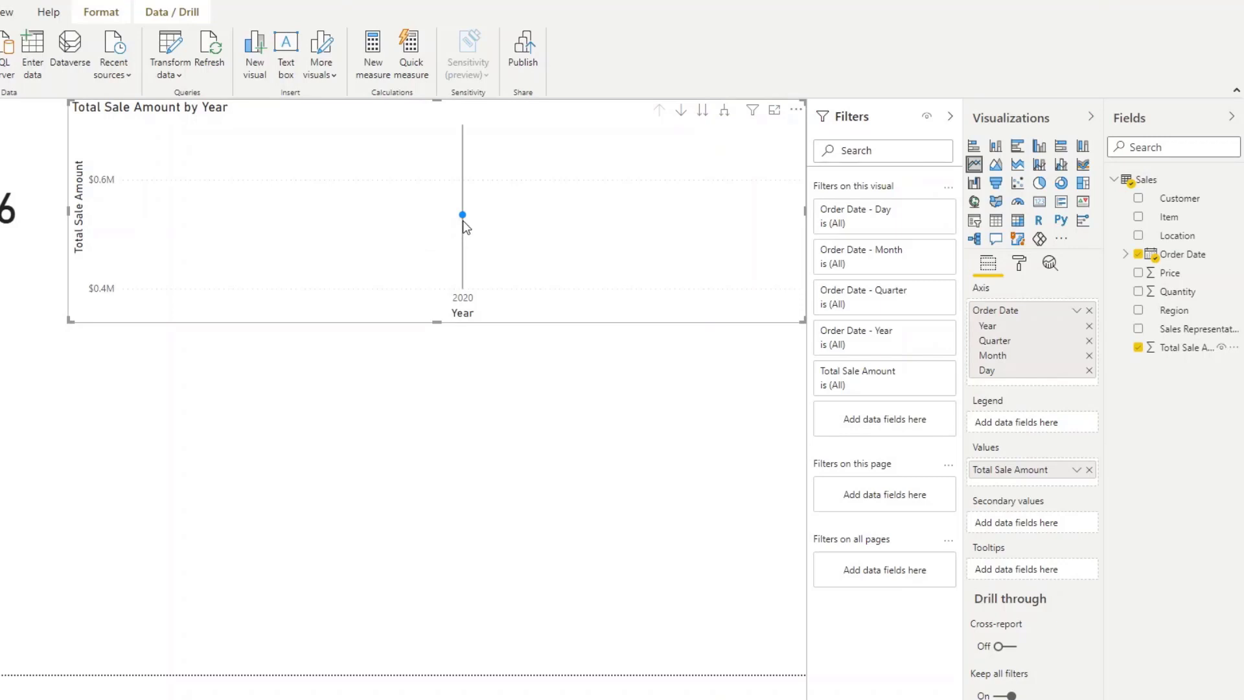
left_click(1090, 326)
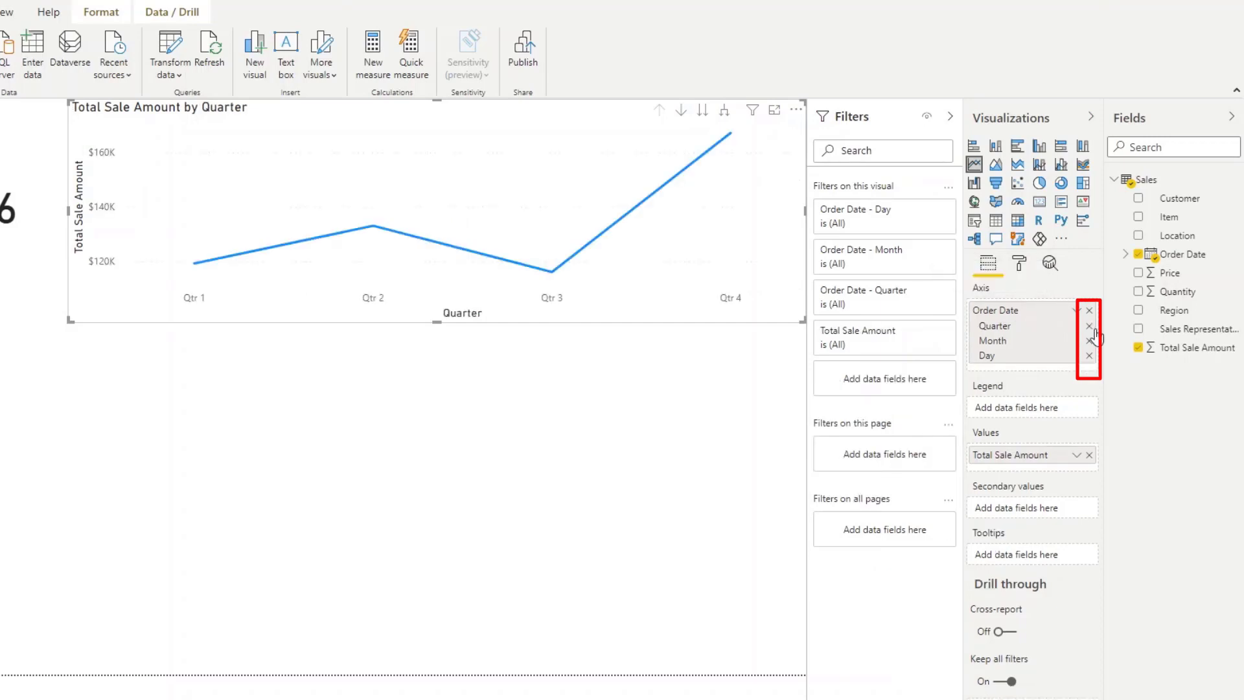
left_click(1090, 326)
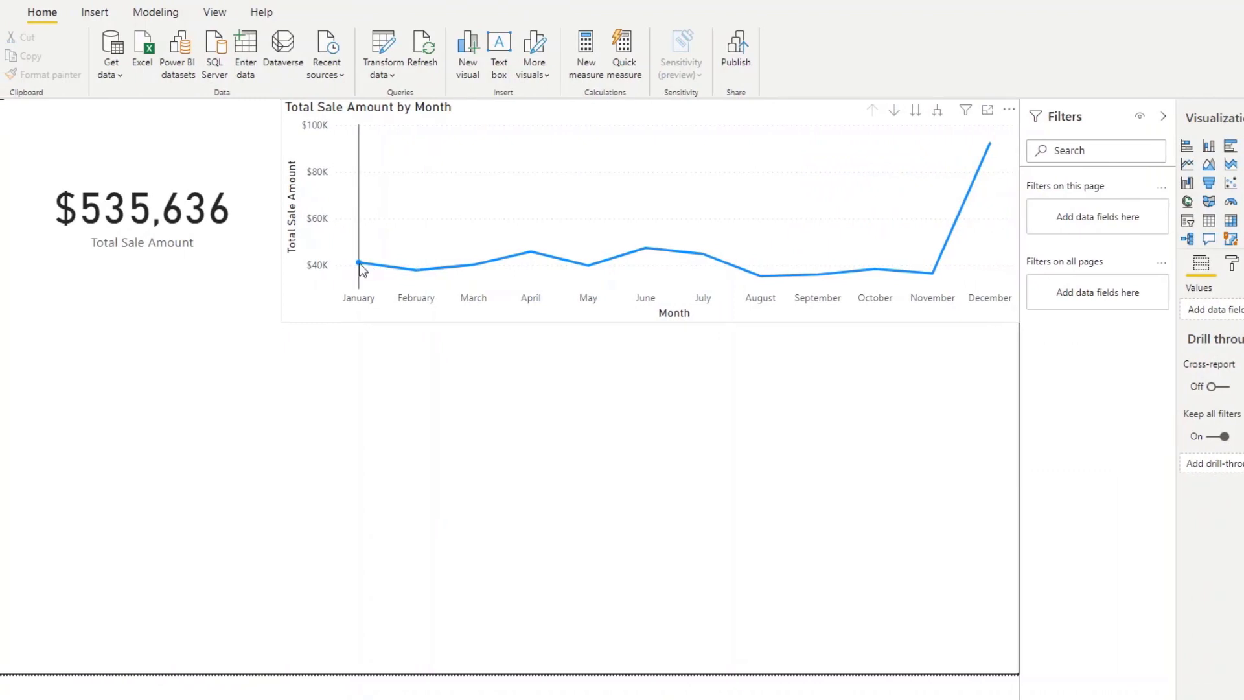
Select the January data point to cross-filter the card, then clear the selection.
left_click(353, 265)
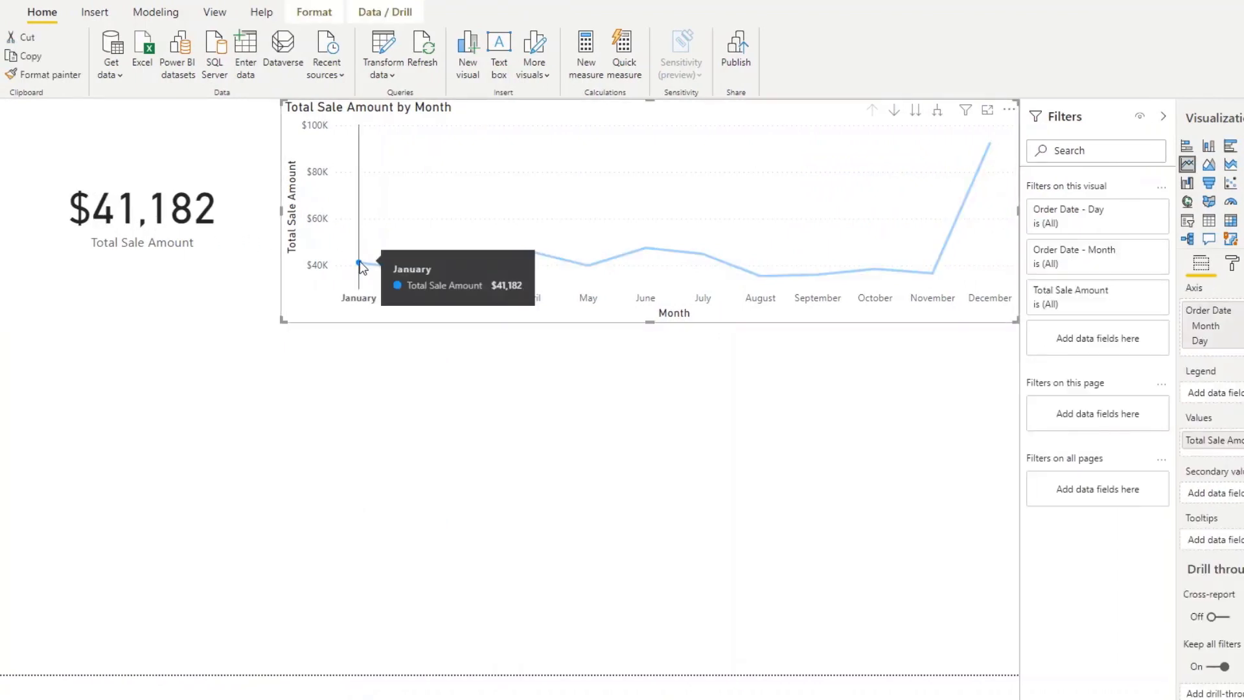
left_click(359, 263)
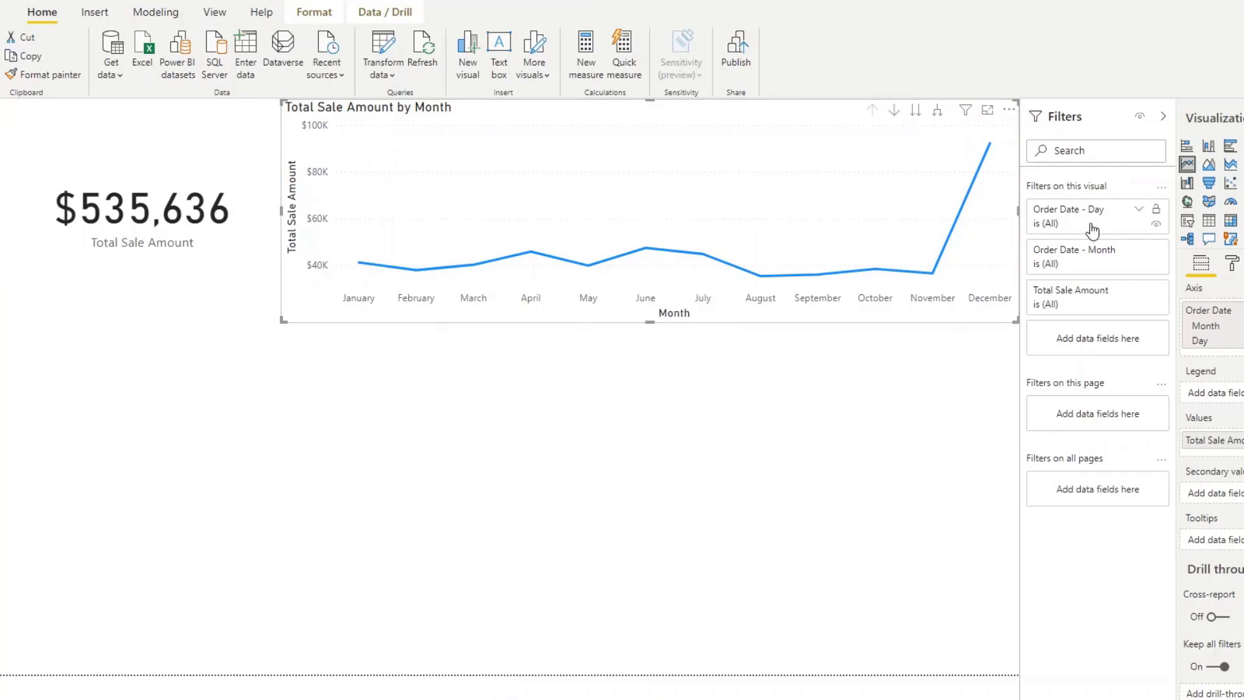
left_click(383, 479)
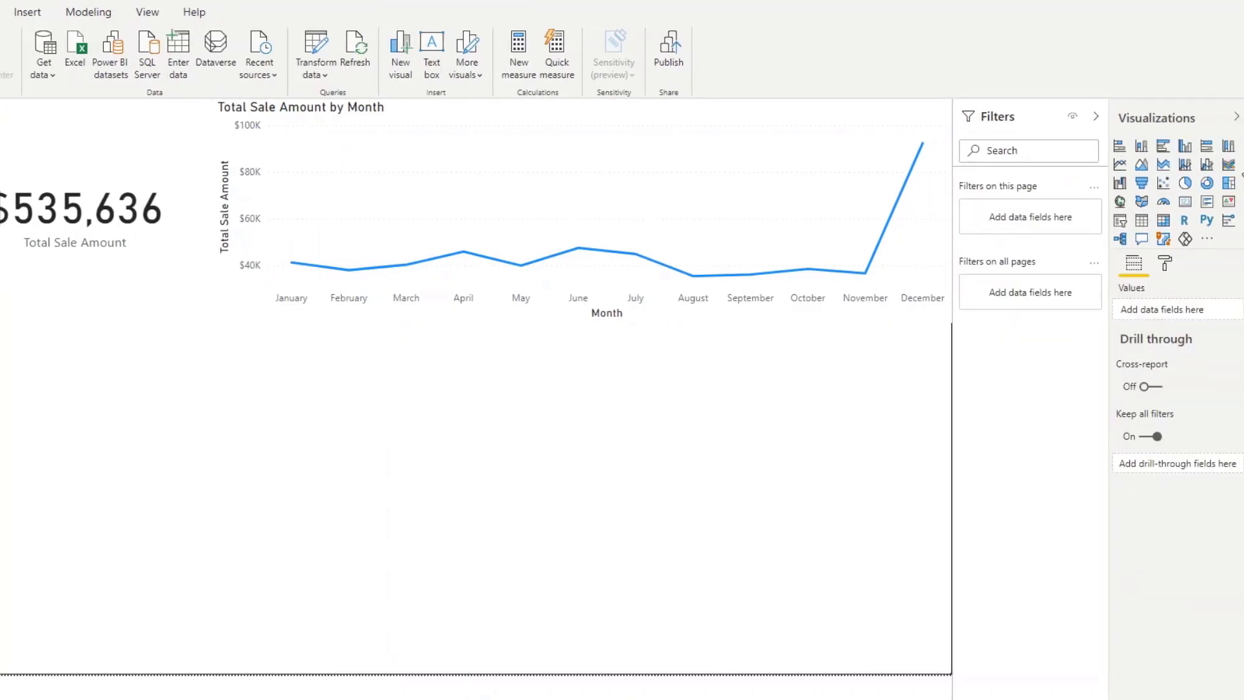
Add a bar chart below the card showing Total Sale Amount by Sales Representative.
left_click(1120, 145)
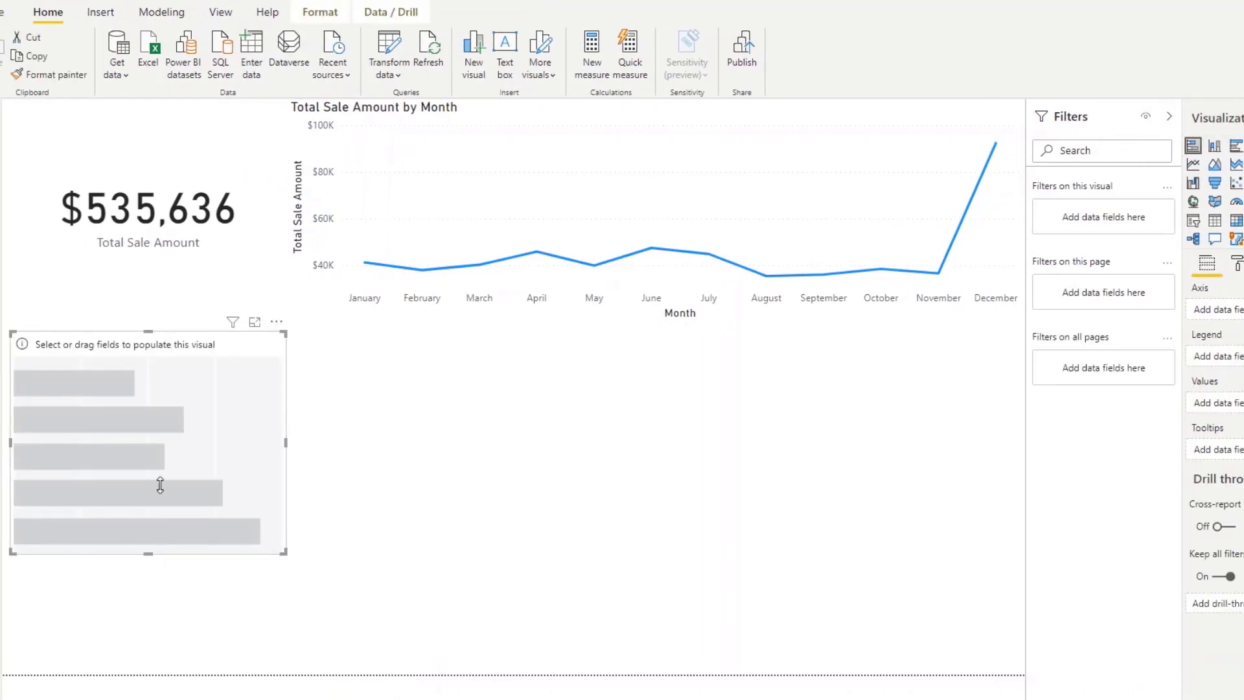
left_click_drag(109, 344, 93, 339)
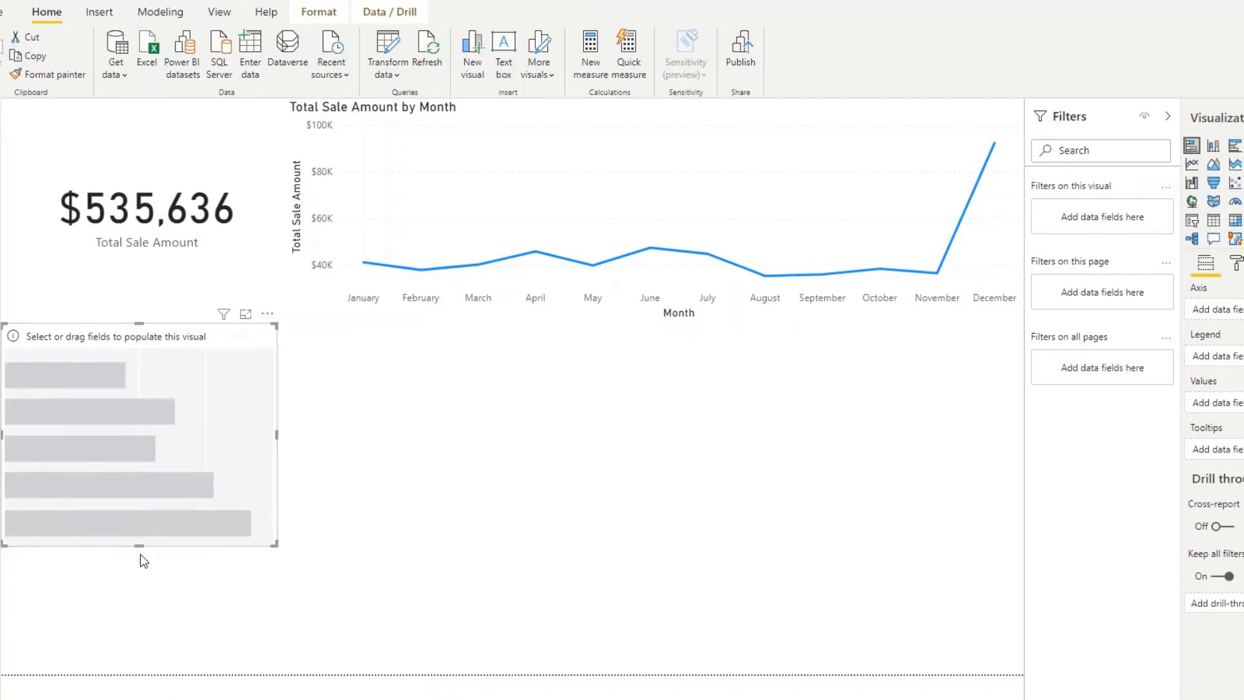
left_click_drag(139, 547, 141, 673)
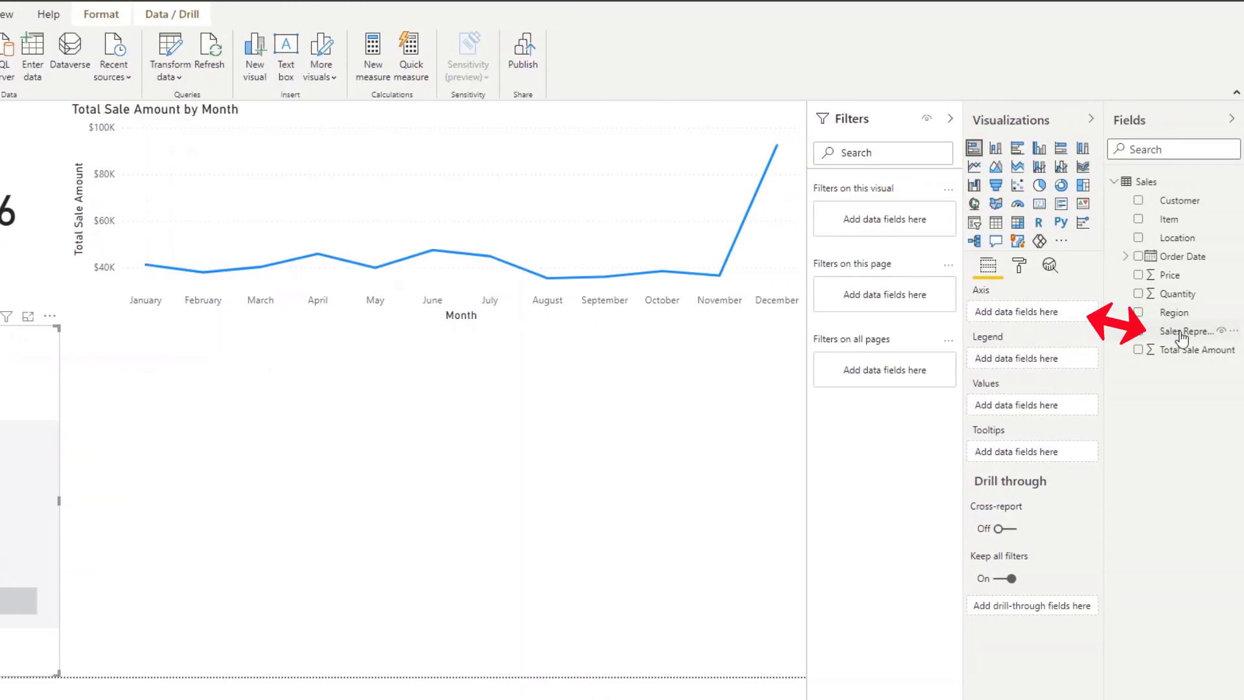
left_click_drag(1174, 332, 1044, 318)
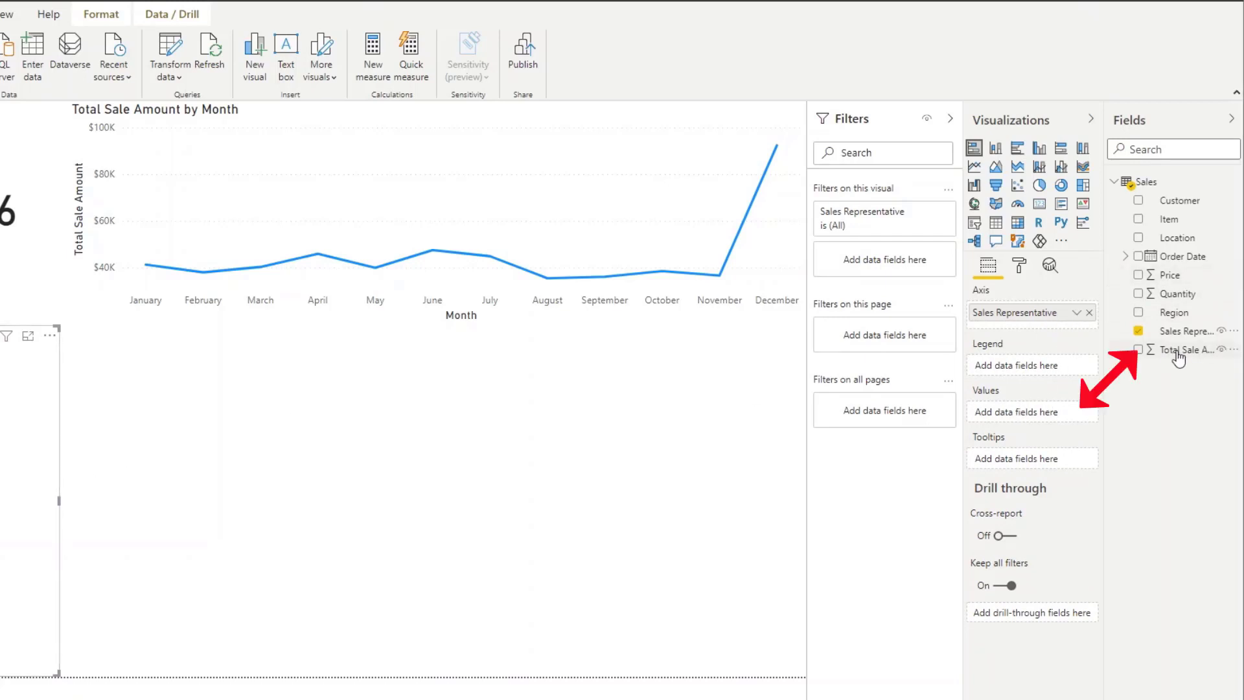
left_click_drag(1178, 357, 1042, 409)
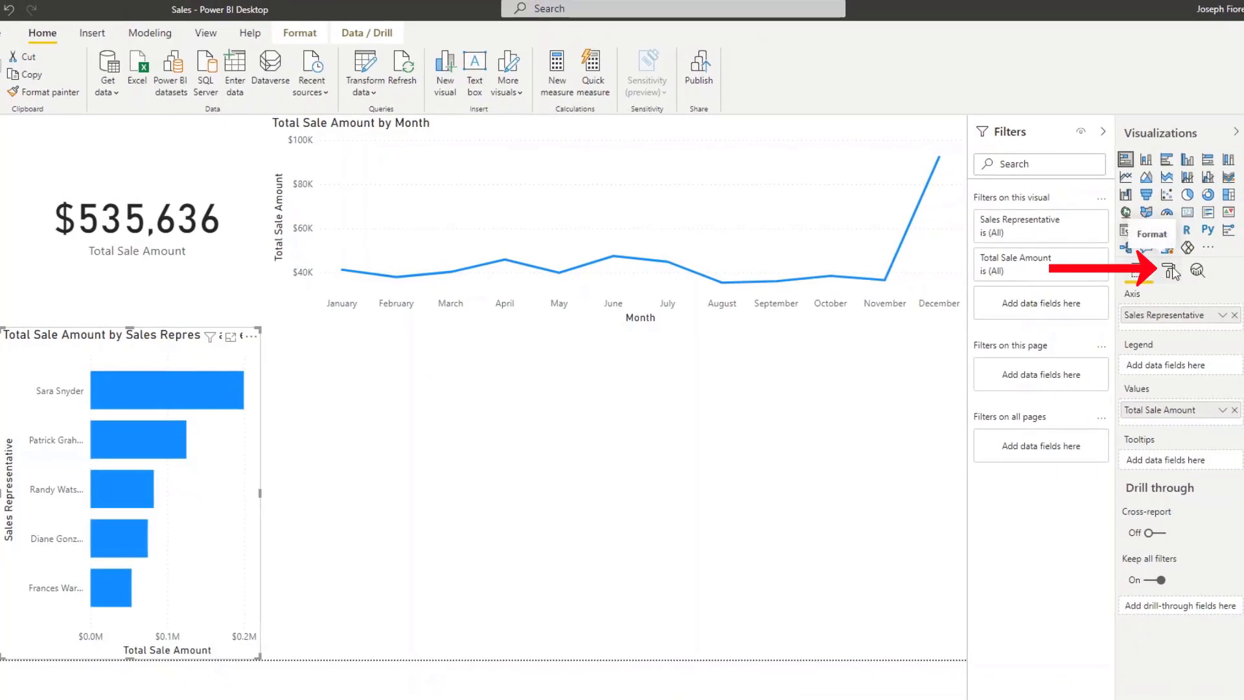
Turn on data labels for the bar chart.
left_click(1171, 271)
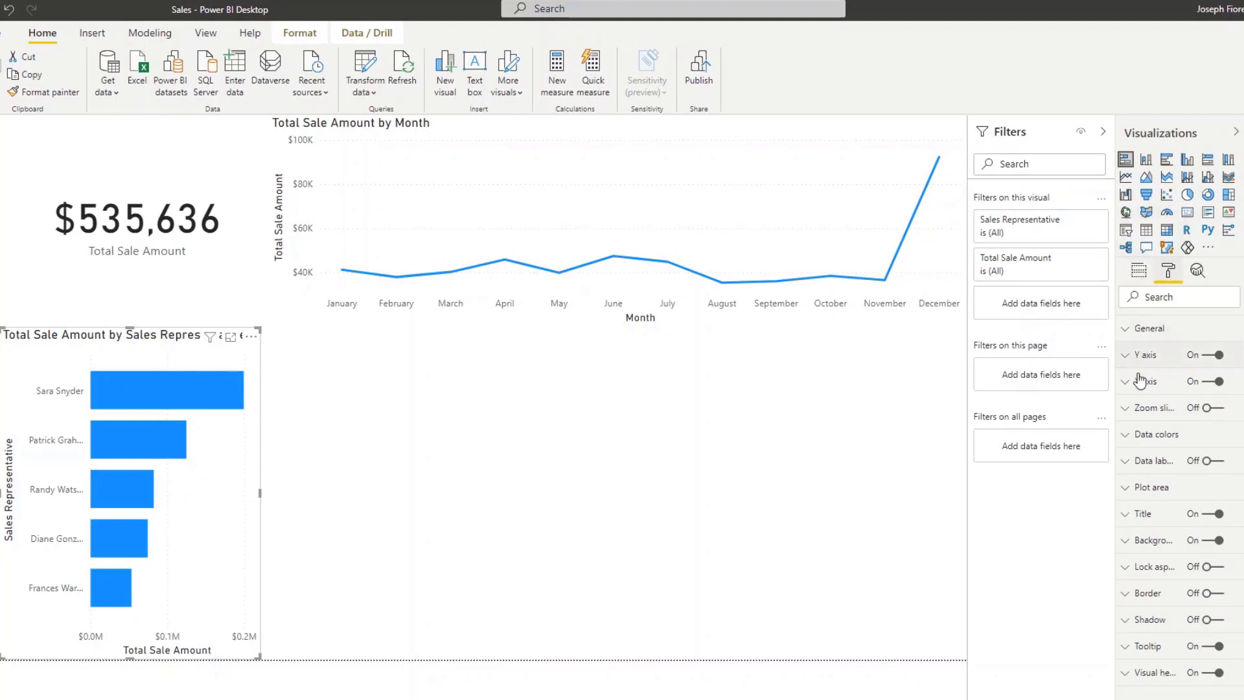
left_click(1210, 462)
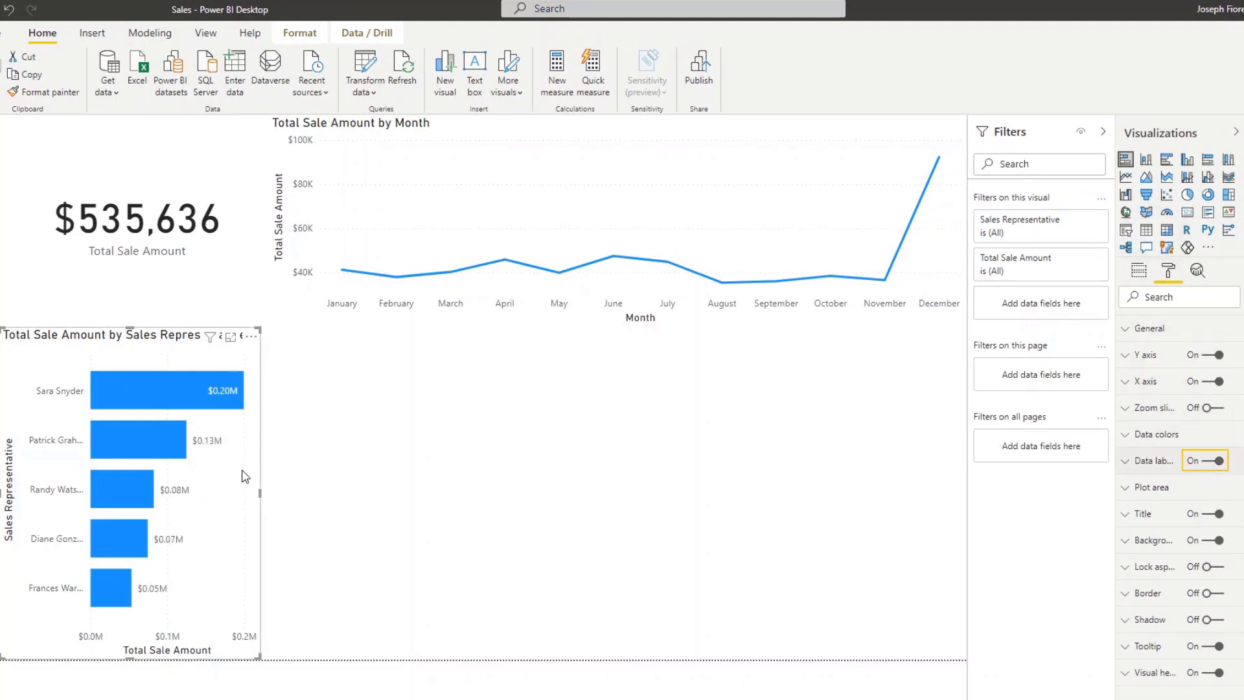
left_click(427, 458)
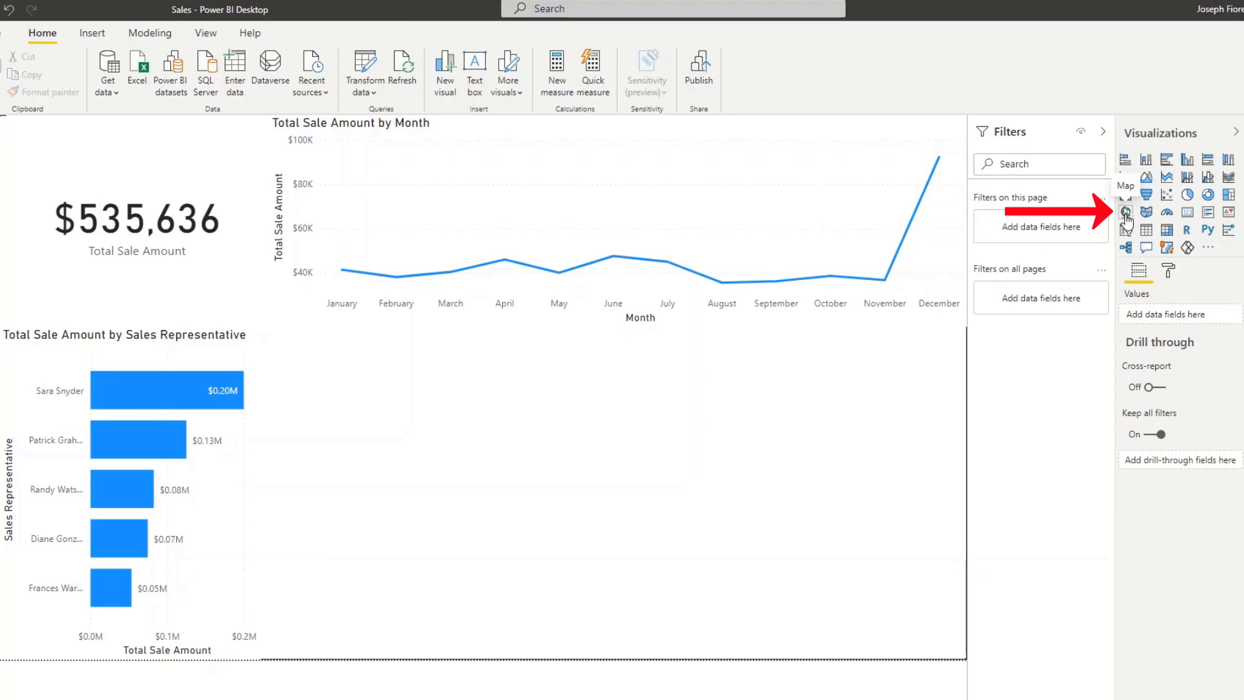
Add a map visual plotting Location with bubbles sized by Total Sale Amount.
left_click(1127, 213)
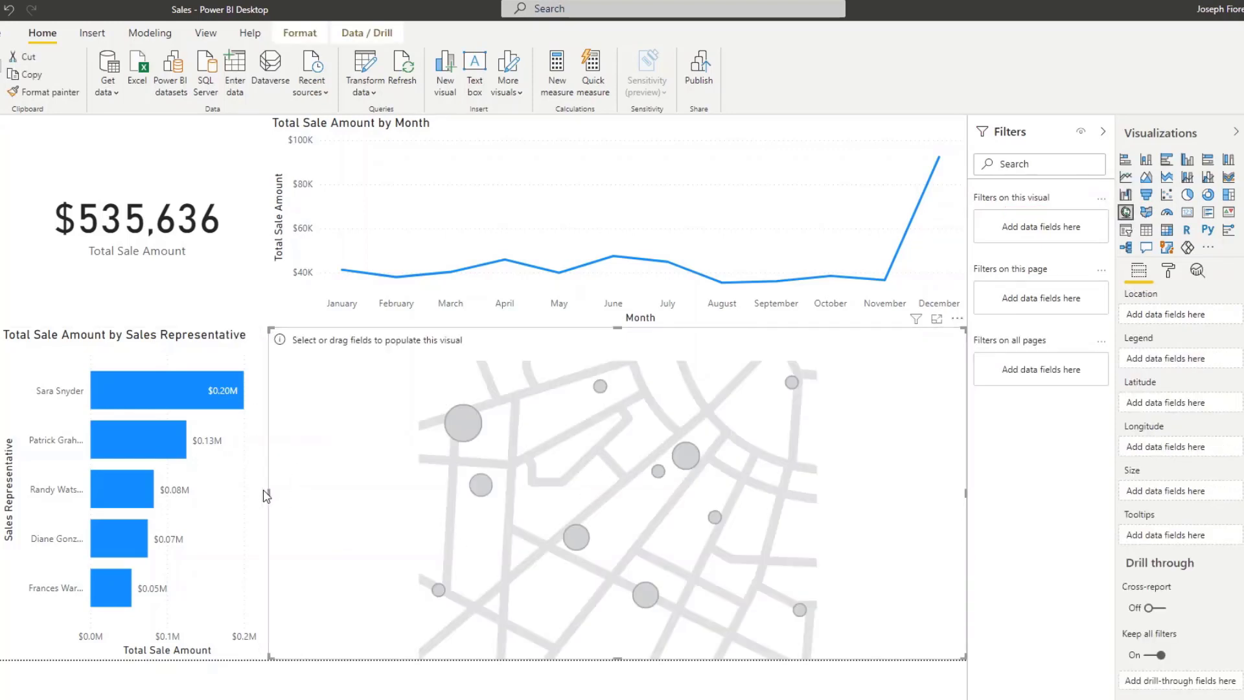
left_click_drag(267, 490, 261, 496)
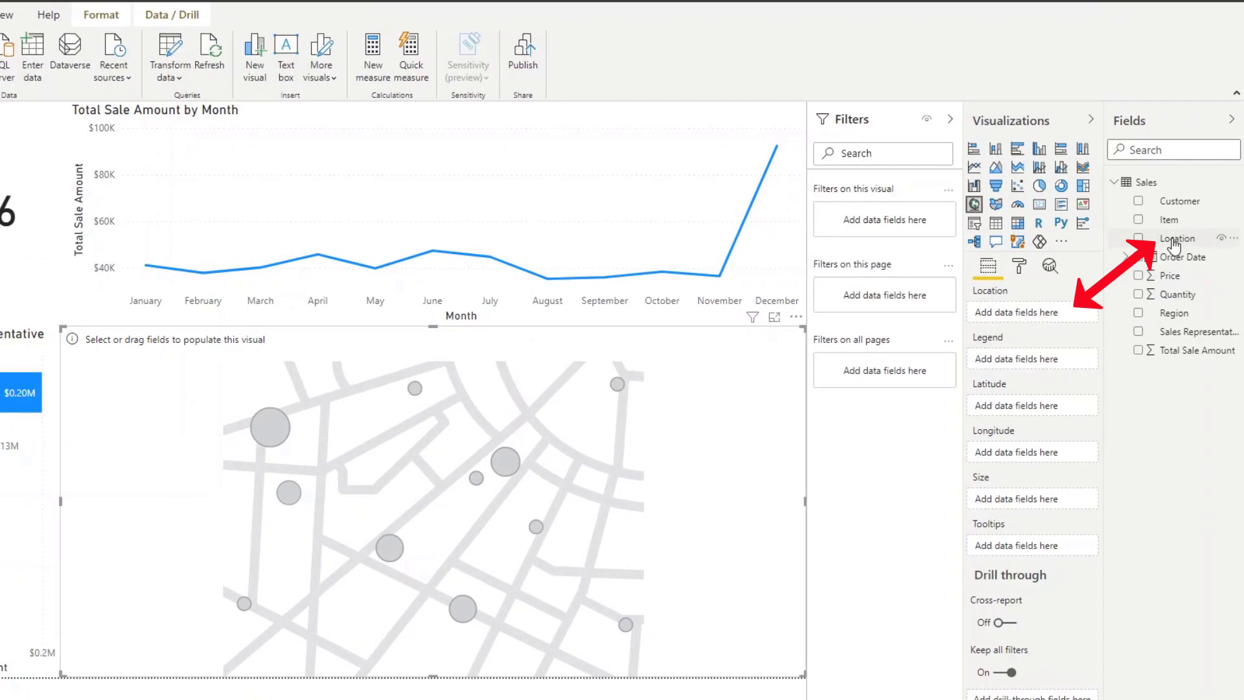
left_click_drag(1175, 245, 1029, 309)
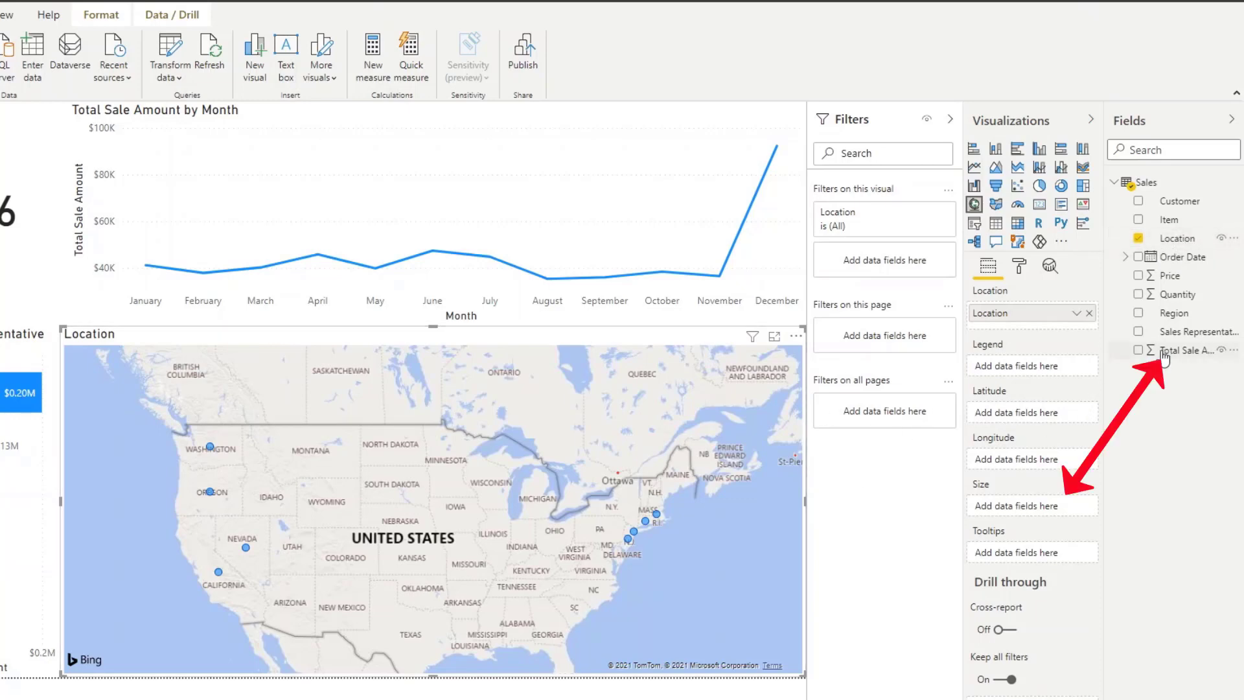
left_click_drag(1181, 353, 1014, 510)
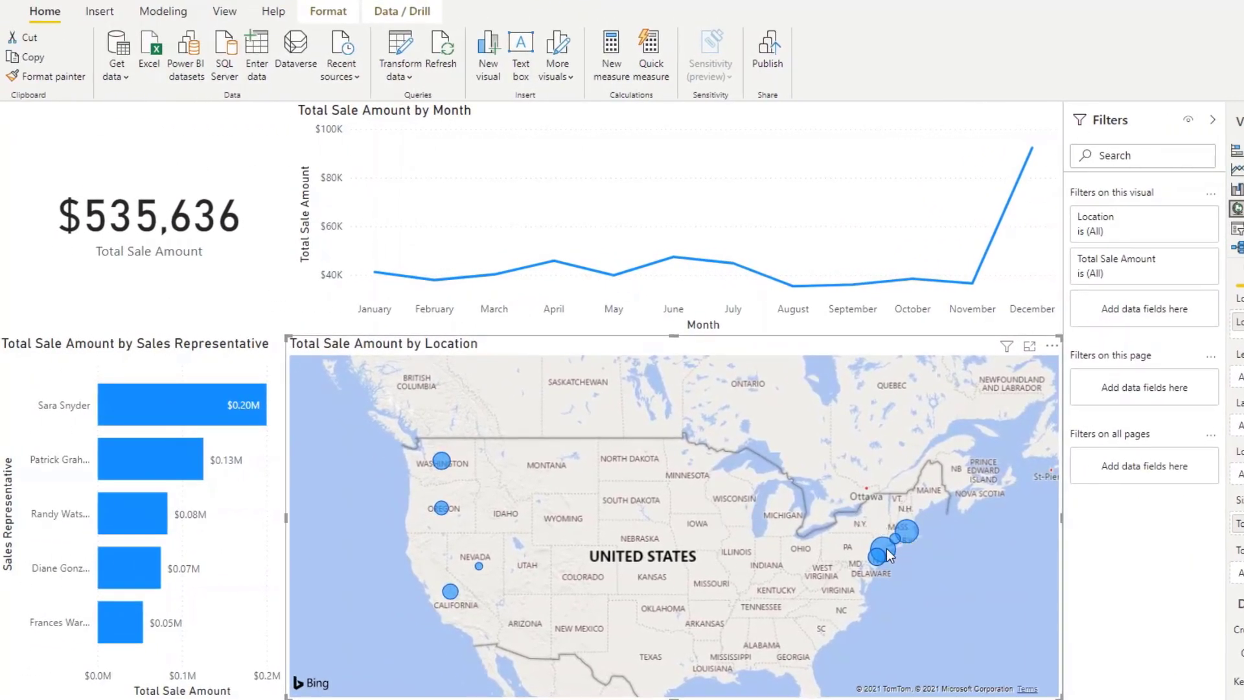
Select the March data point on the monthly line chart to cross-filter the report, then clear the selection.
mouse_move(886, 549)
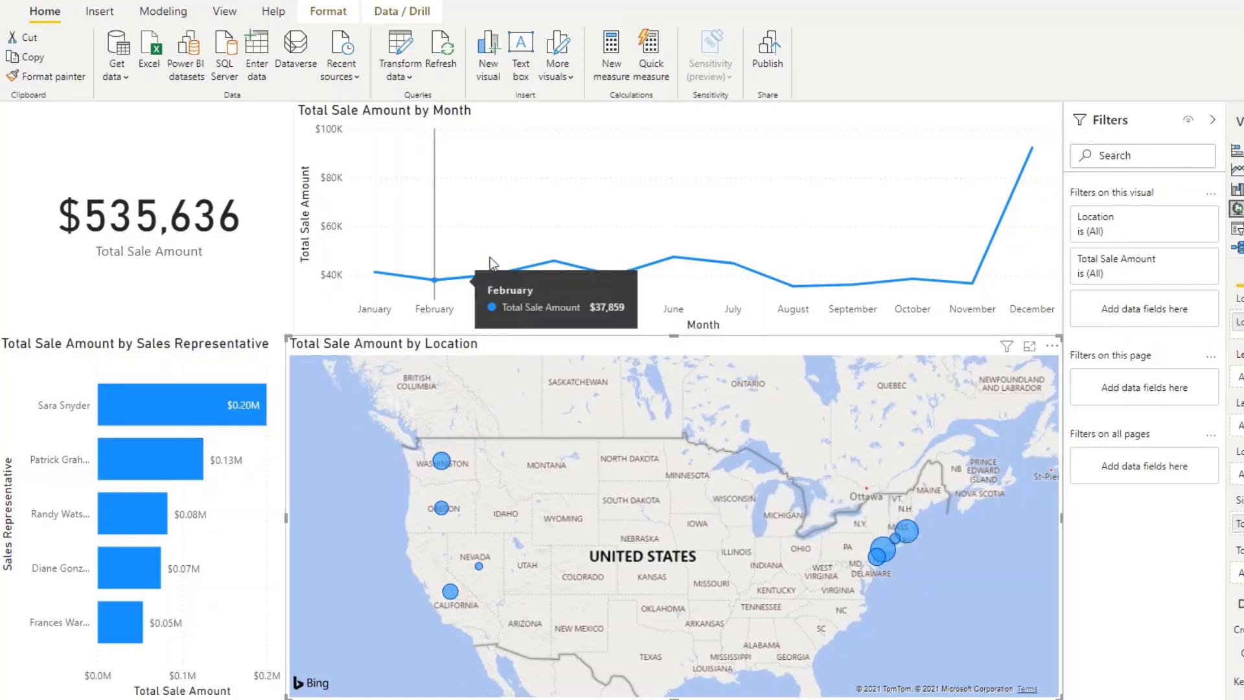
mouse_move(496, 274)
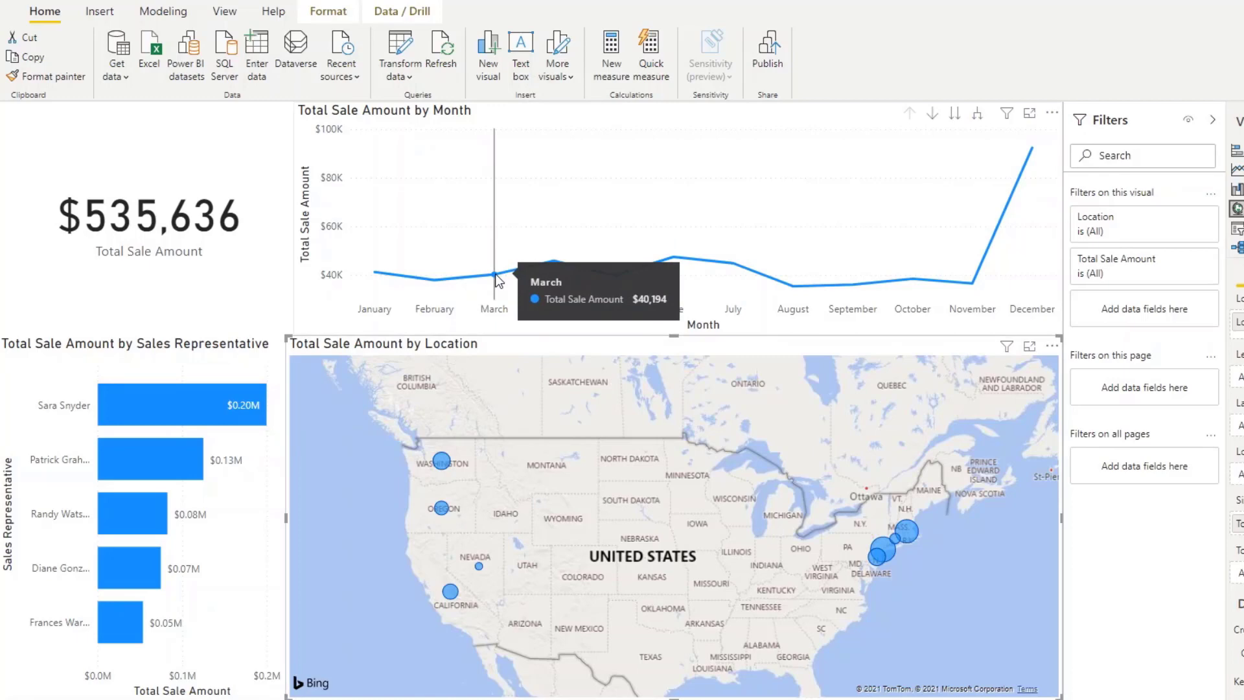
left_click(495, 275)
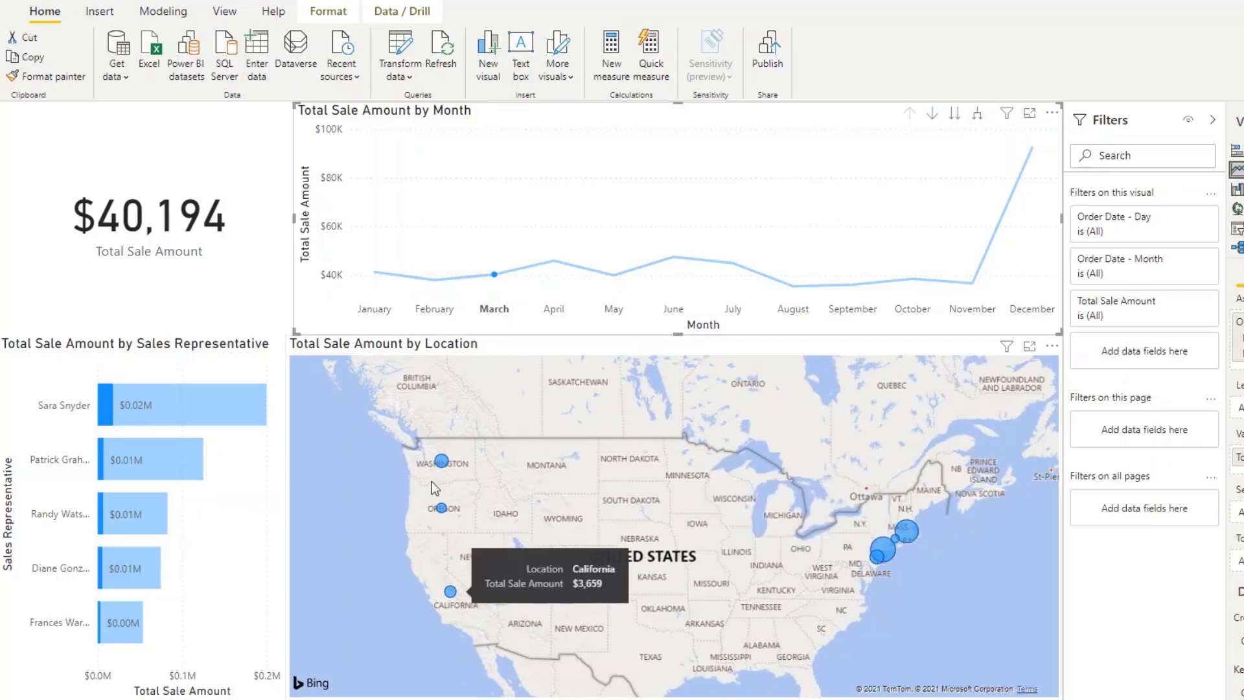
left_click(494, 275)
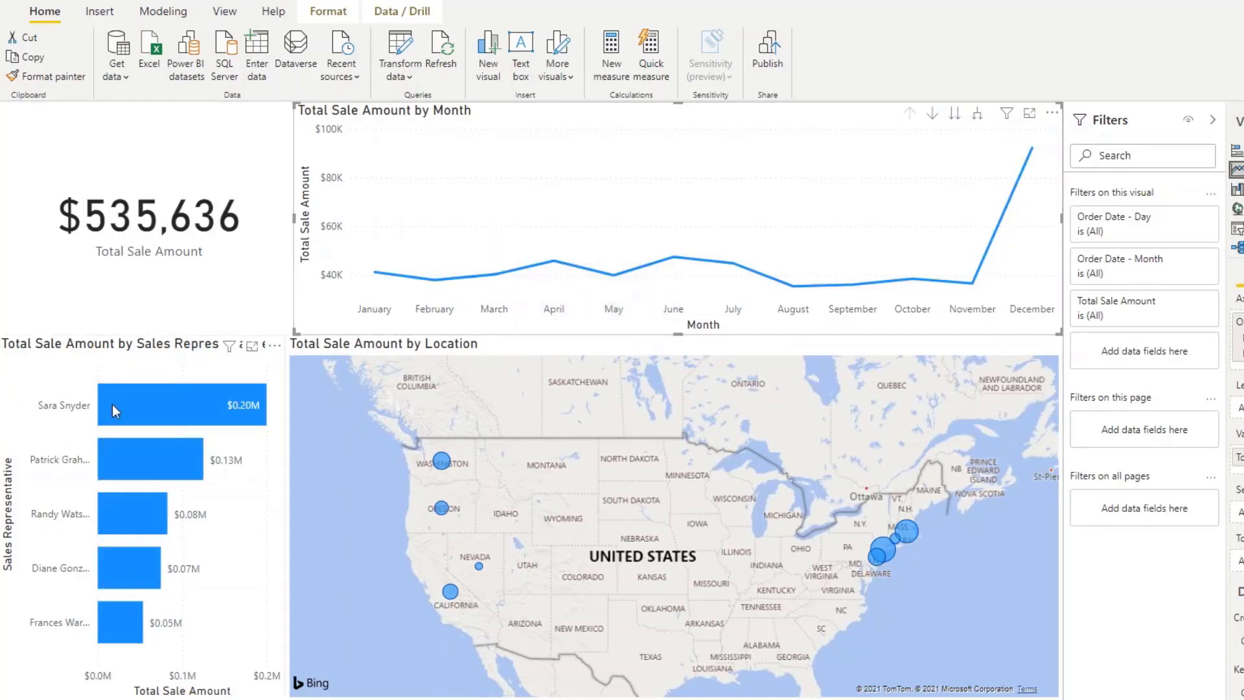
Cross-filter the report by the first and second sales representatives' bars in turn, clearing each selection afterwards.
left_click(78, 407)
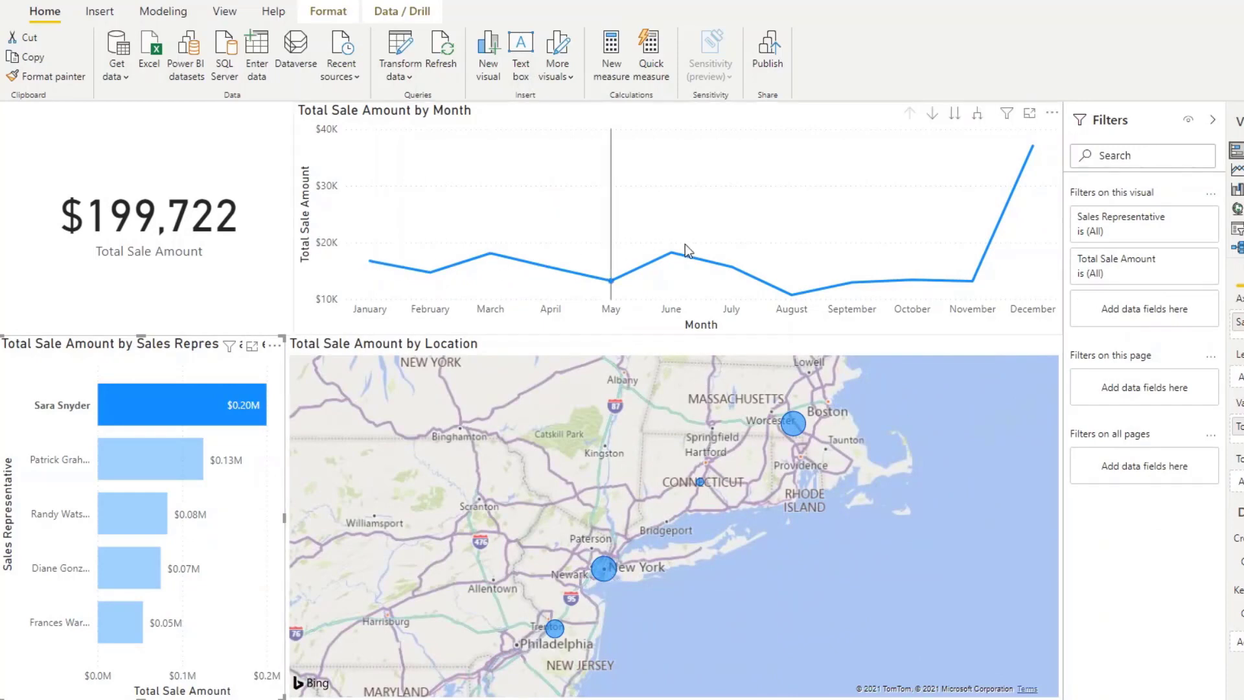
left_click(162, 396)
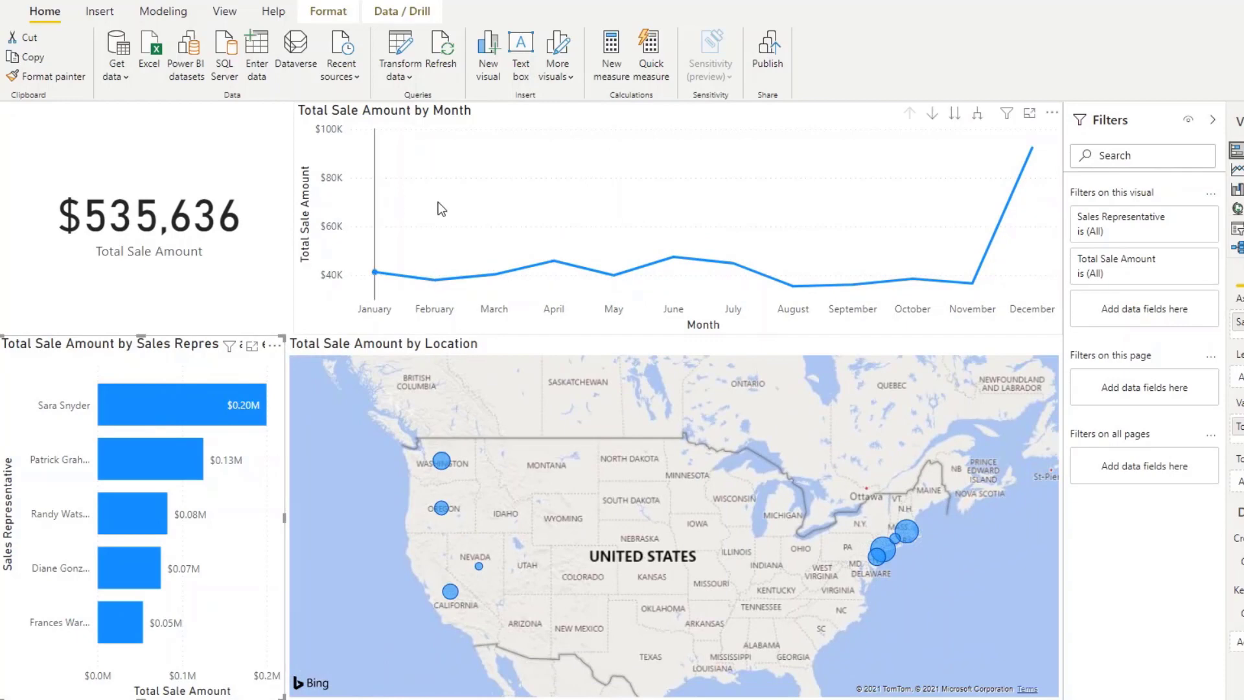
left_click(126, 470)
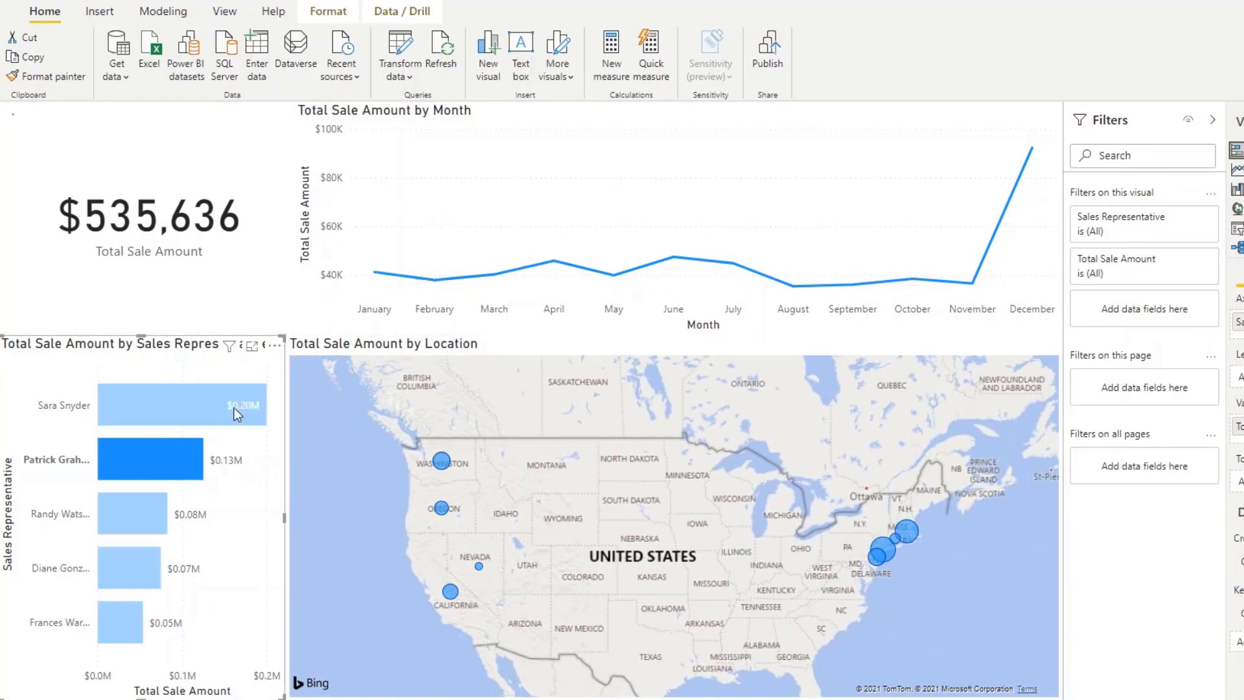
left_click(149, 453)
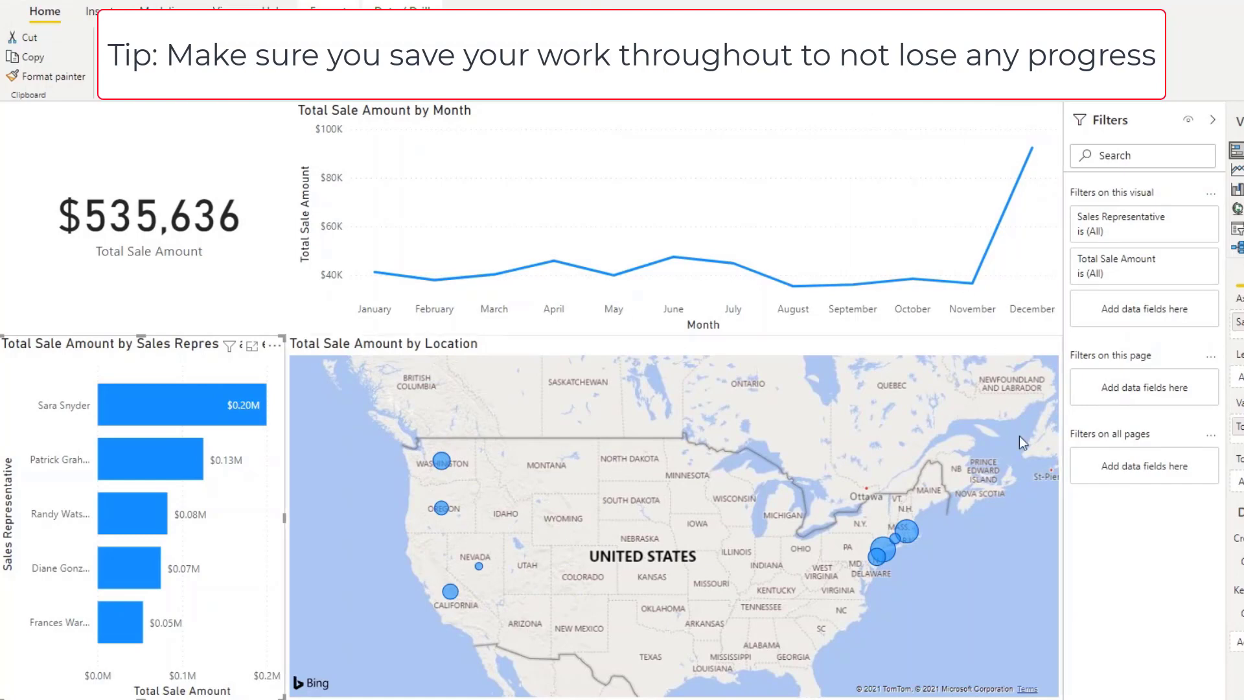
left_click(2, 612)
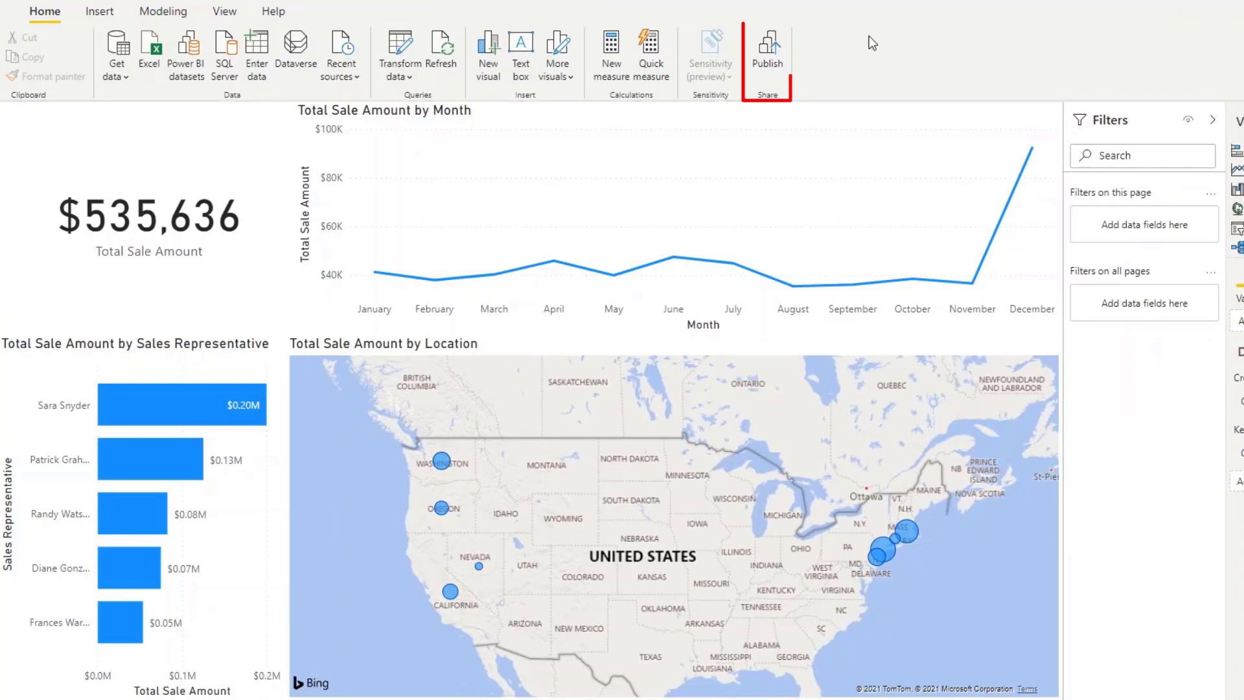
Publish the report to My workspace in the Power BI service.
left_click(770, 52)
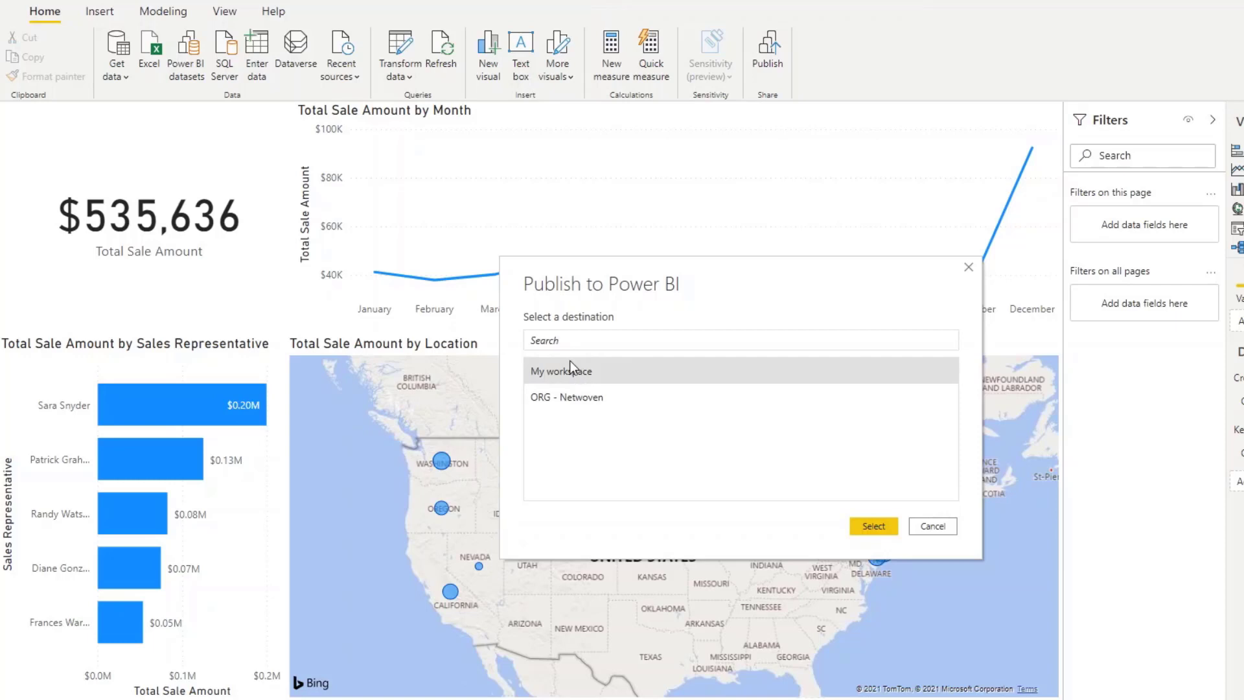
left_click(879, 526)
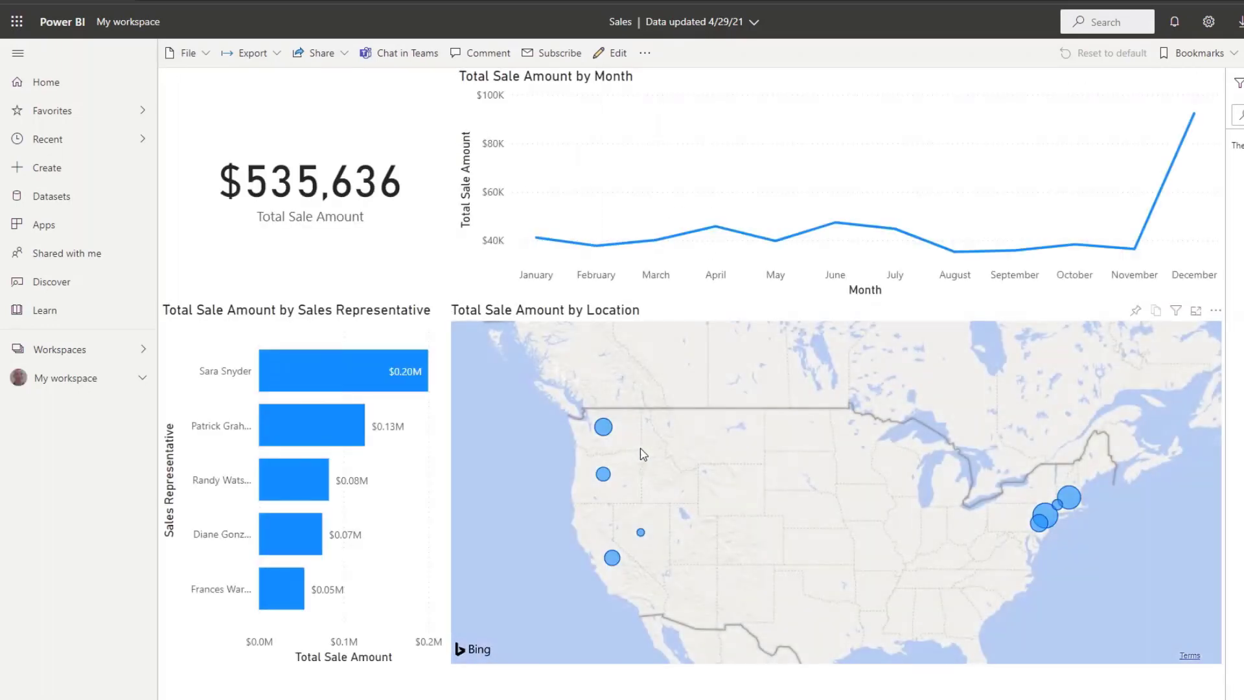
In the published report, select the January data point to cross-filter the visuals, then clear it.
left_click(536, 239)
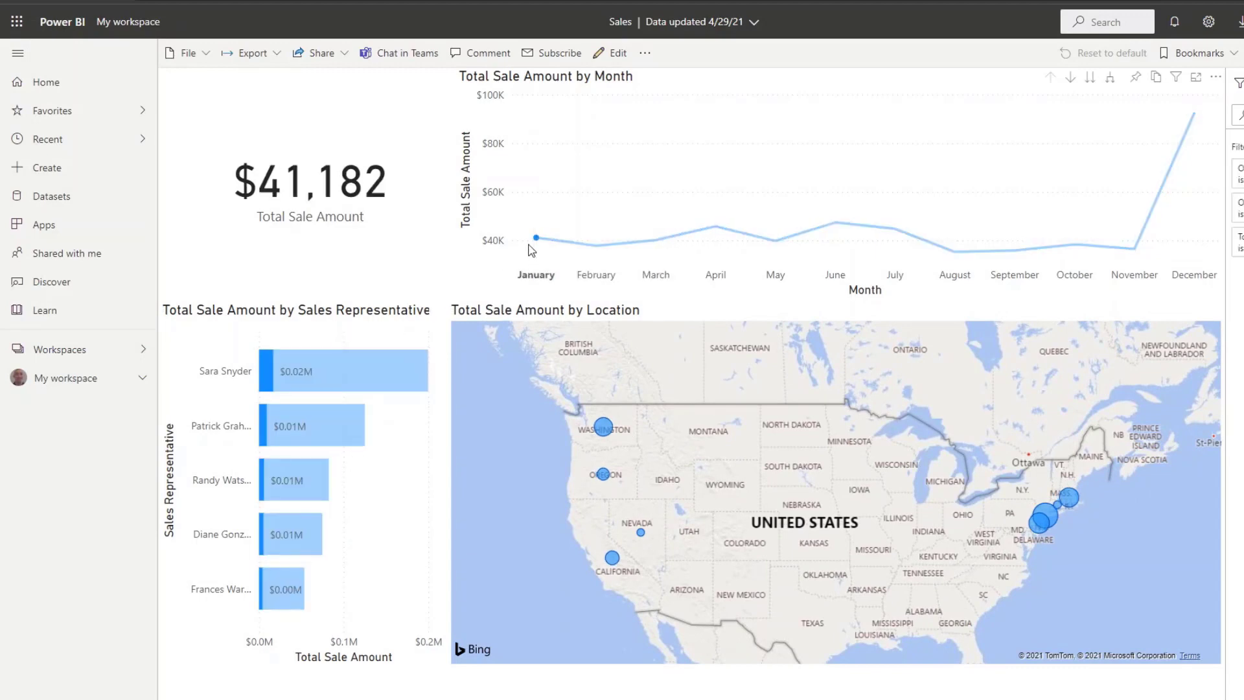
left_click(535, 240)
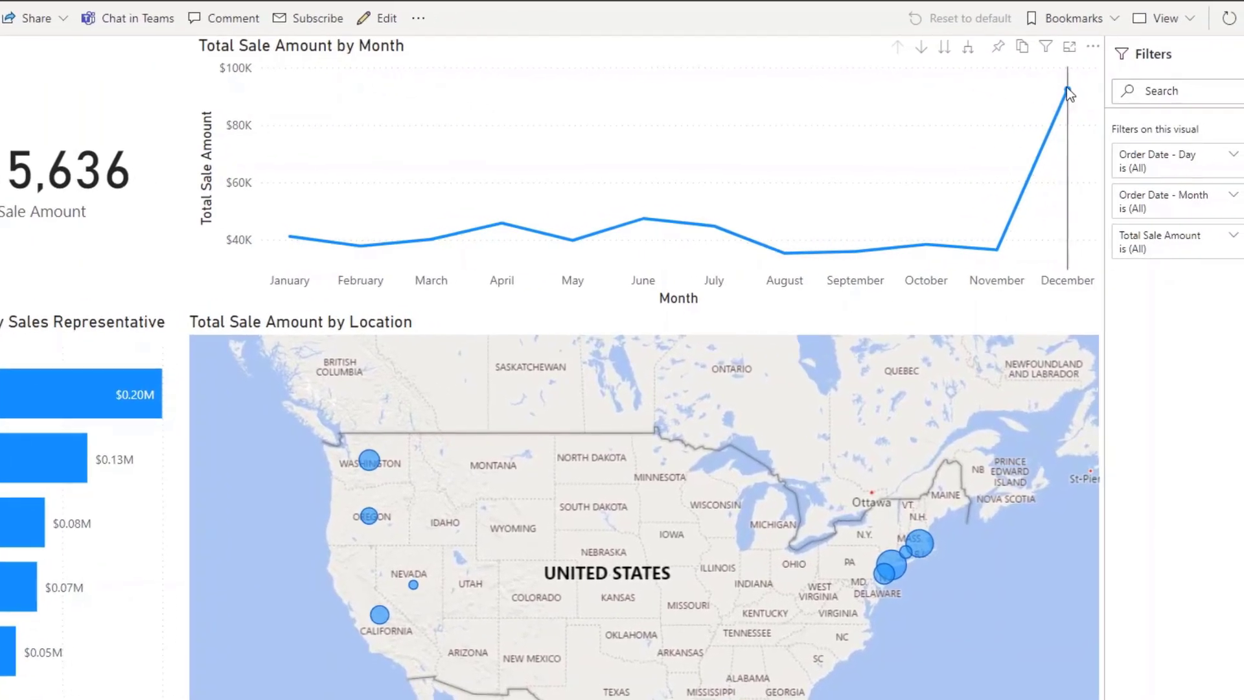
Drill down into the December data point on the line chart to show daily sales.
mouse_move(1194, 114)
left_click(1068, 89)
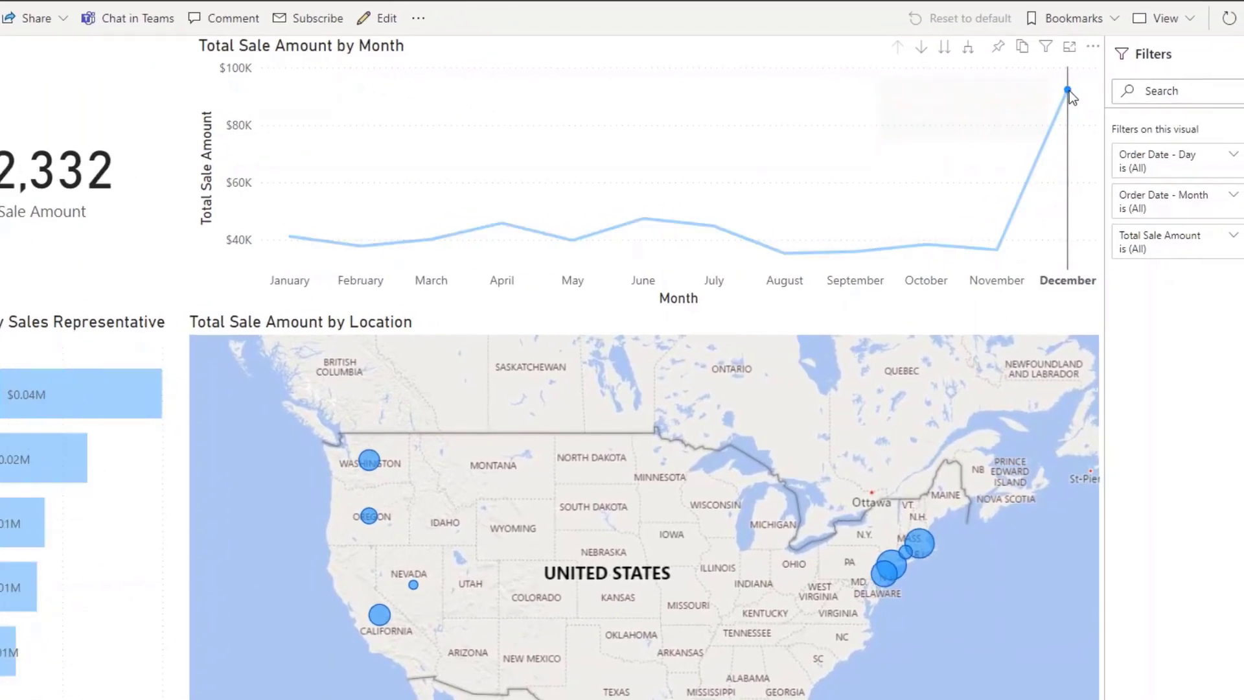
right_click(1070, 91)
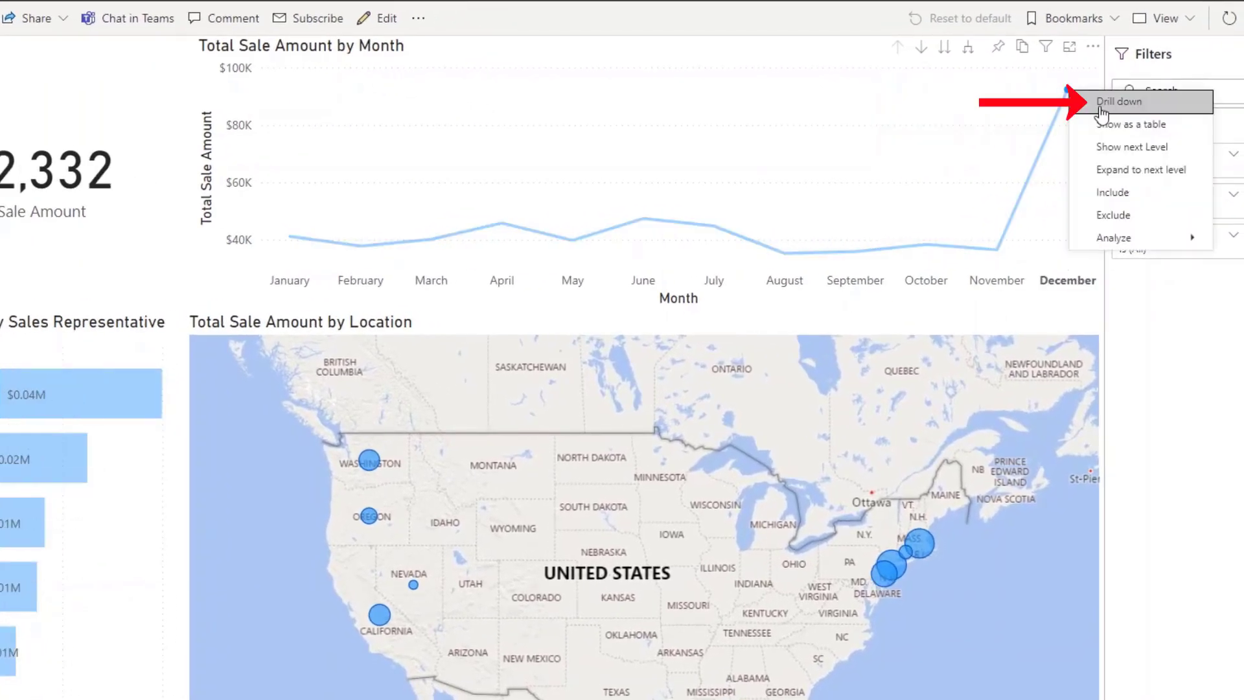
left_click(1105, 104)
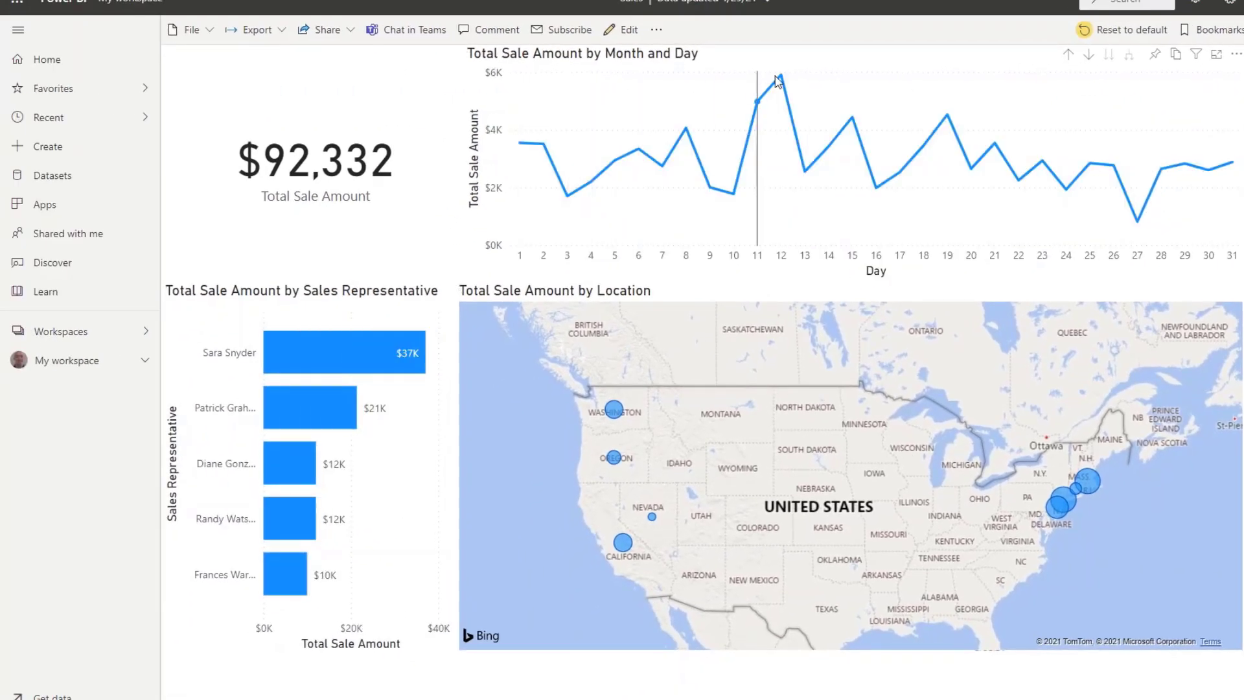
Select the December 12 data point to cross-filter the visuals, then drill back up to the monthly view.
mouse_move(778, 81)
left_click(781, 75)
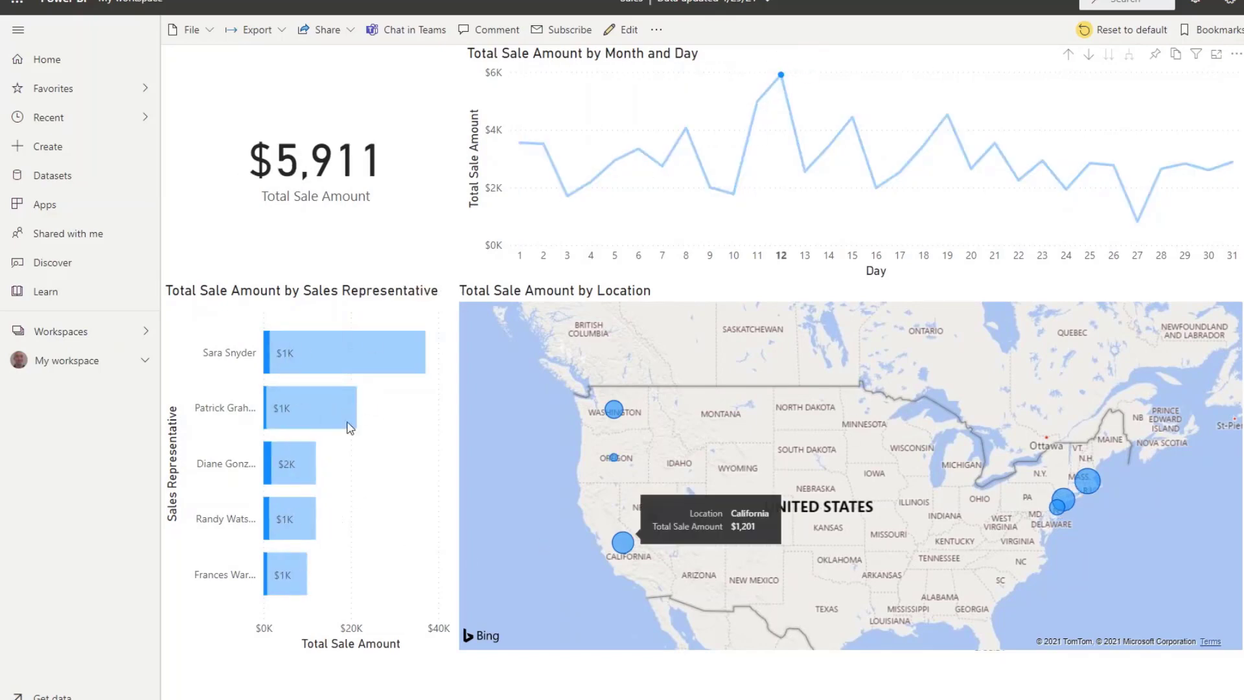
left_click(781, 75)
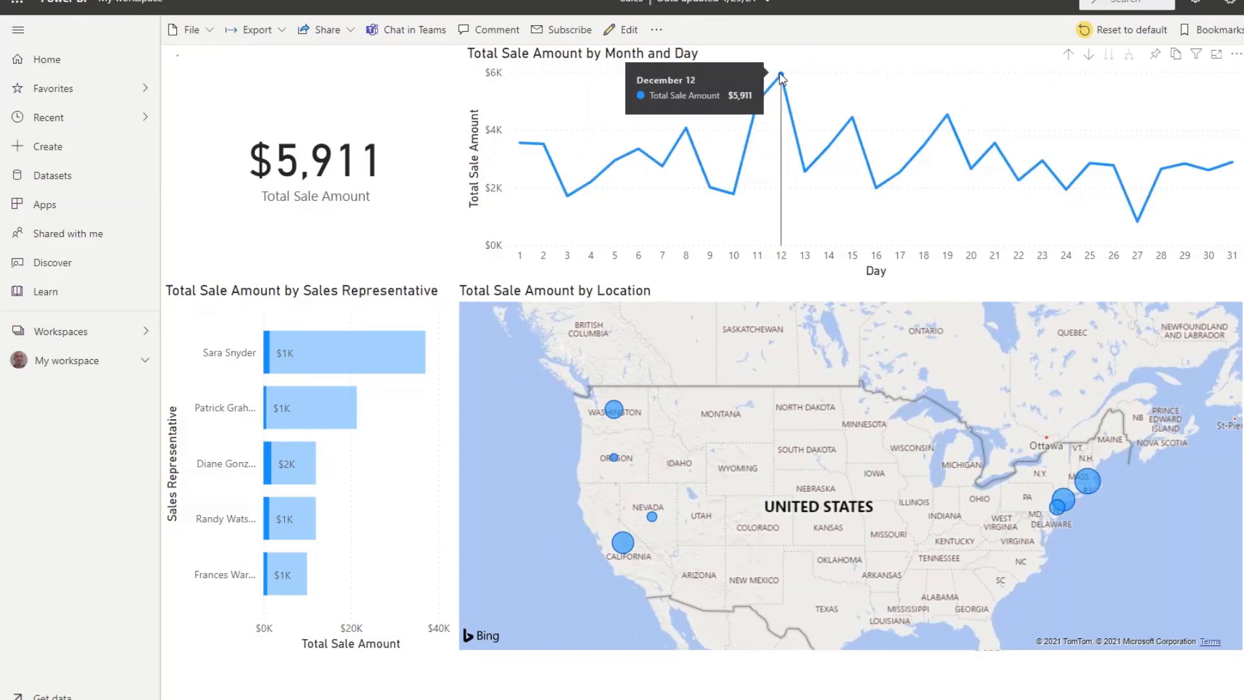
left_click(1071, 55)
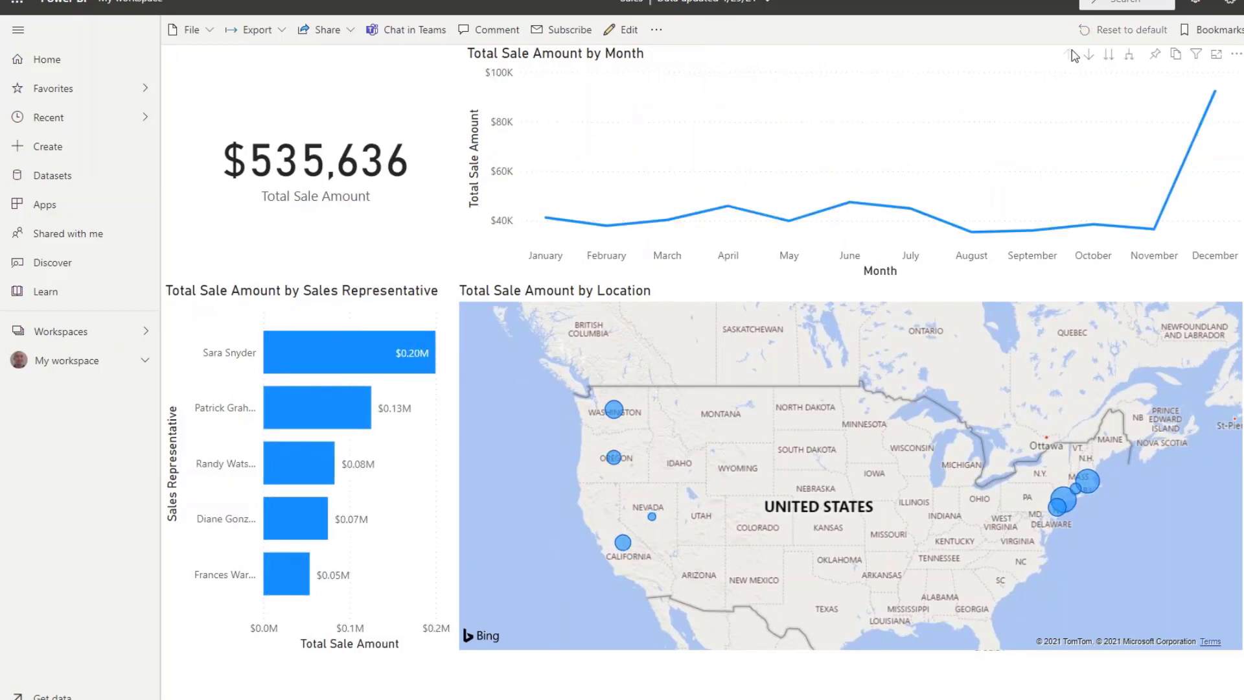